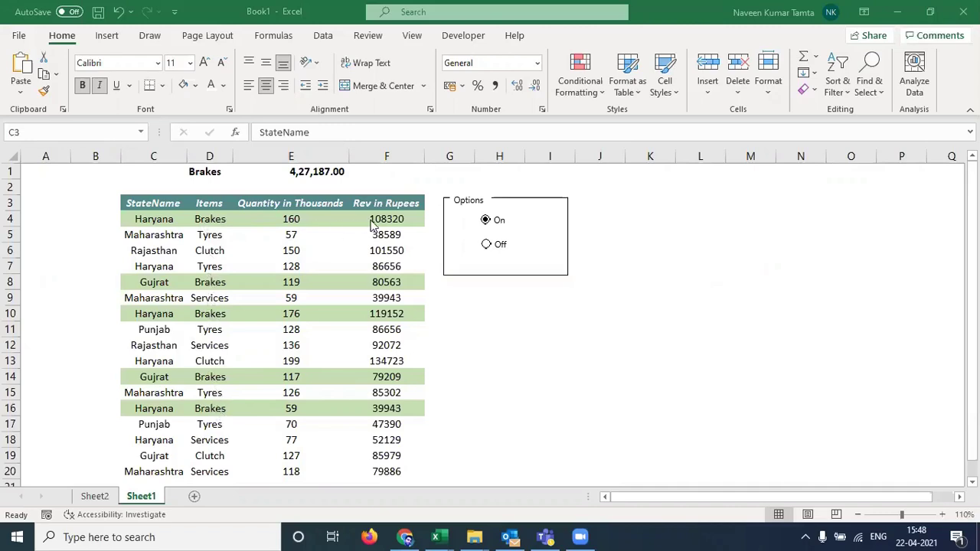
Step: Choose Services in cell D1's drop-down list and switch the Options setting to Off
{"action": "left_click", "coordinate": [208, 172]}
{"action": "left_click", "coordinate": [238, 173]}
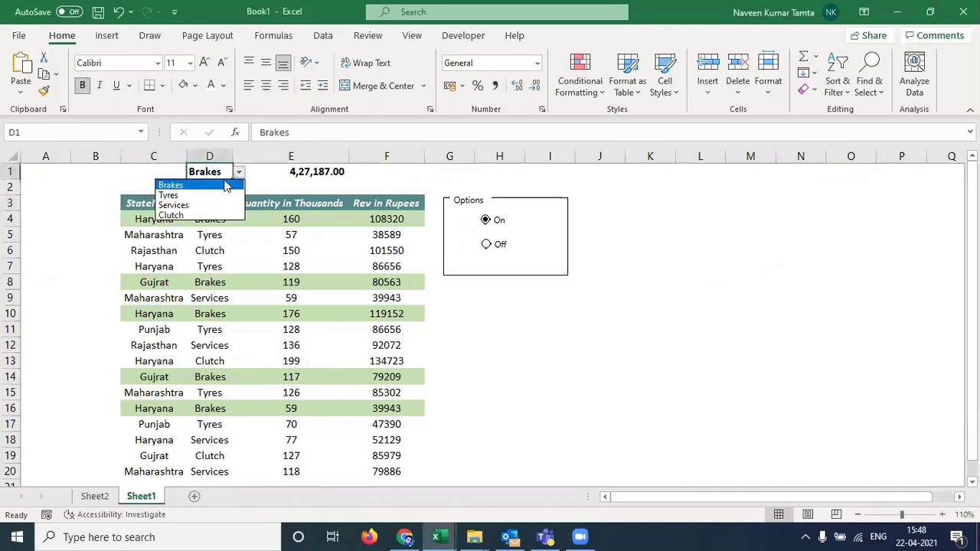
{"action": "left_click", "coordinate": [181, 207]}
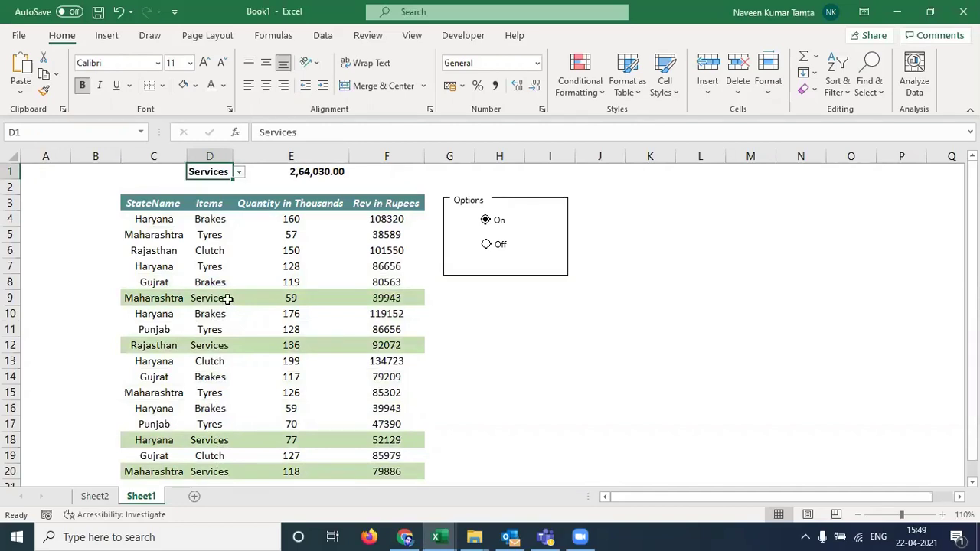
{"action": "left_click", "coordinate": [487, 246]}
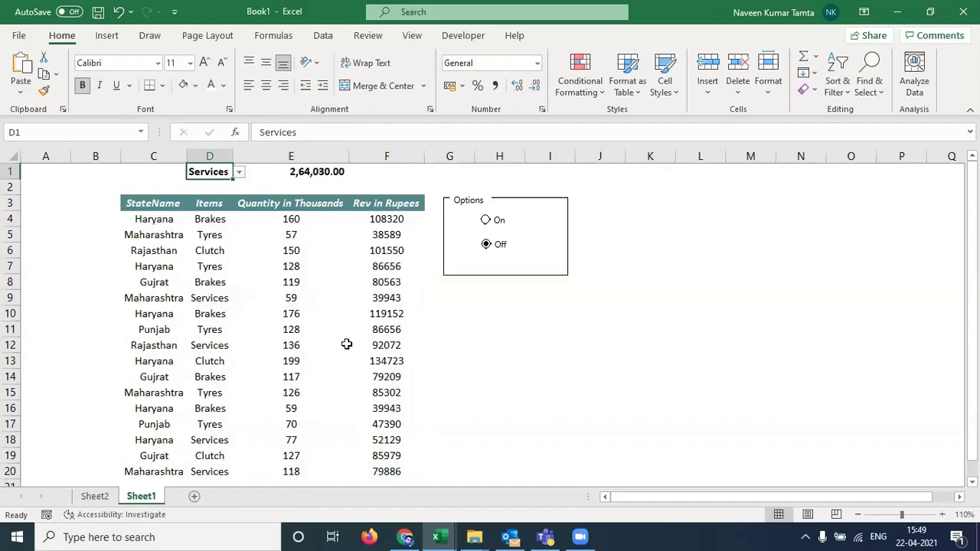
Step: Switch to the Book2 workbook and insert a blank row above the table's header row
{"action": "key", "text": "alt+Tab"}
{"action": "key", "text": "alt+Tab"}
{"action": "key", "text": "alt+Tab"}
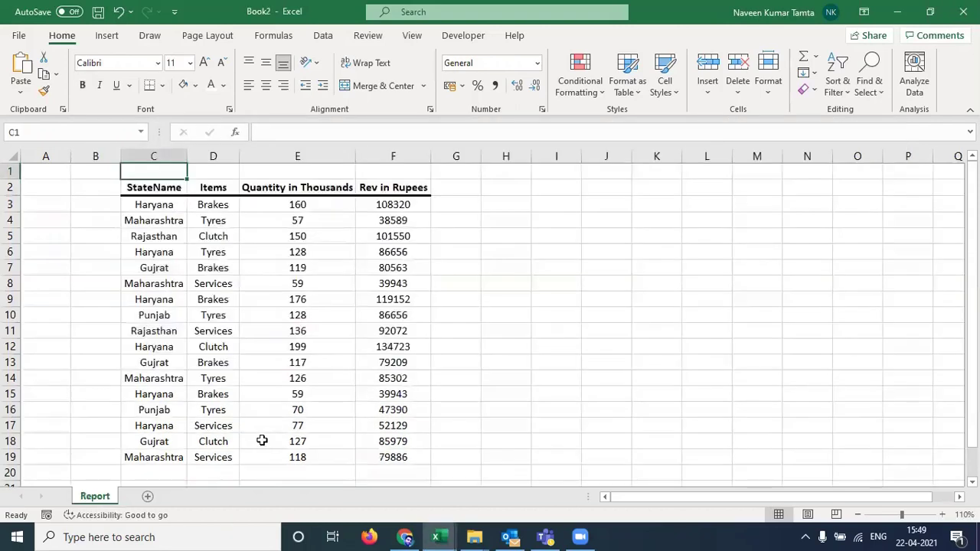
{"action": "key", "text": "Down"}
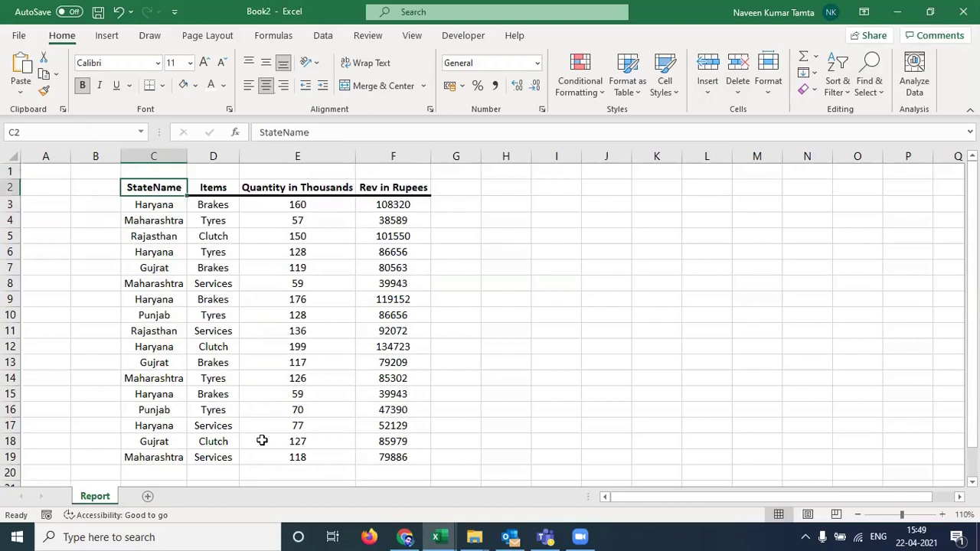
{"action": "key", "text": "Up"}
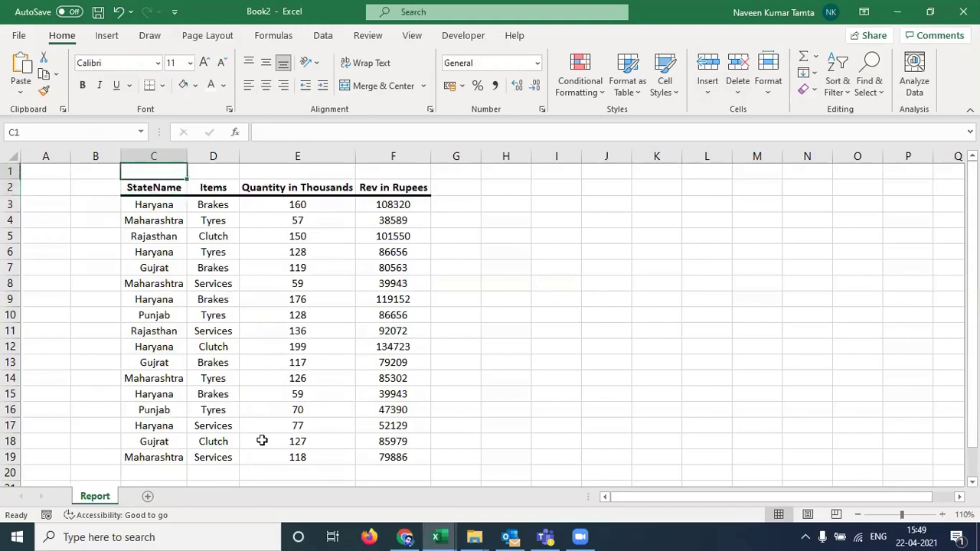
{"action": "key", "text": "Down"}
{"action": "key", "text": "shift+space"}
{"action": "key", "text": "ctrl+shift+plus"}
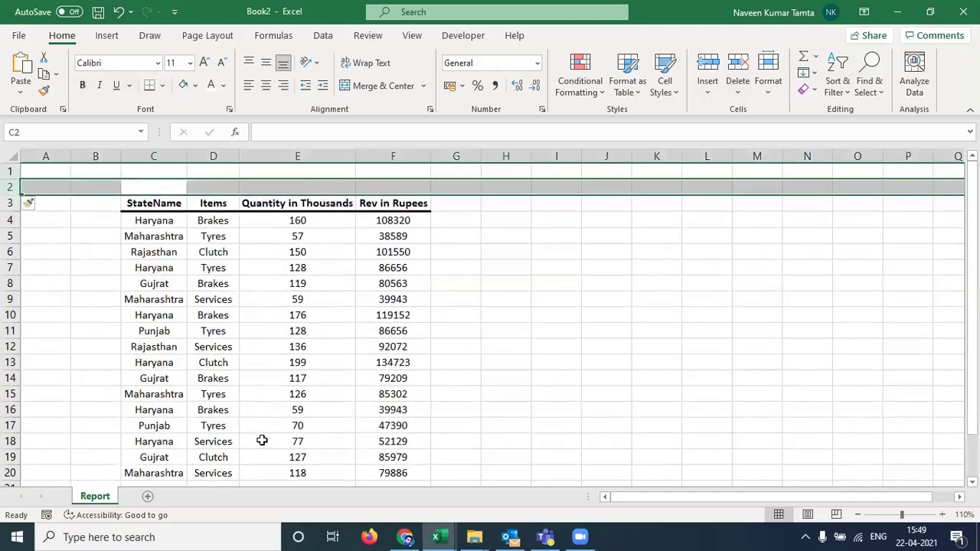
{"action": "key", "text": "Down"}
{"action": "key", "text": "Left"}
{"action": "key", "text": "Right"}
{"action": "key", "text": "Right"}
{"action": "key", "text": "Right"}
{"action": "key", "text": "Right"}
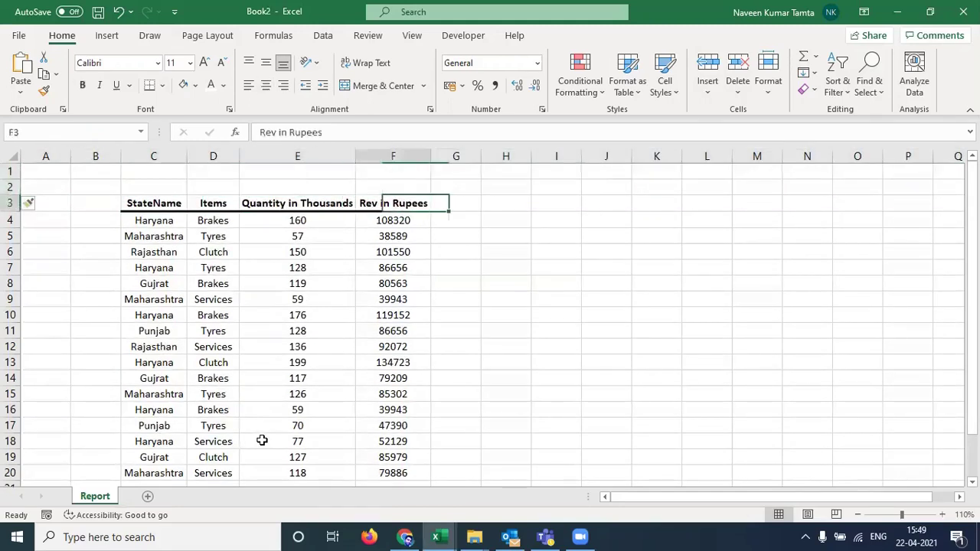
{"action": "key", "text": "Left"}
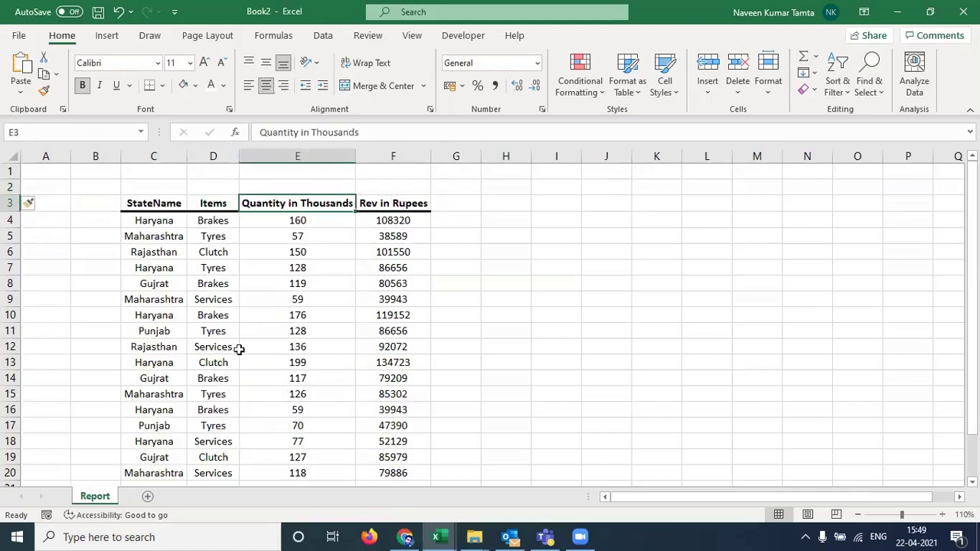
Step: Turn off the gridlines on the Report sheet
{"action": "left_click", "coordinate": [411, 39]}
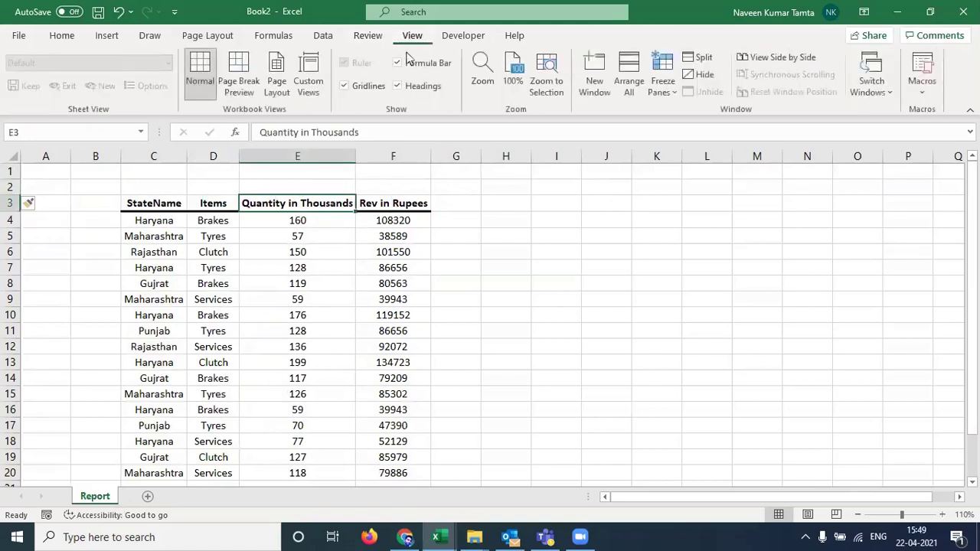
{"action": "left_click", "coordinate": [354, 90]}
{"action": "left_click", "coordinate": [509, 206]}
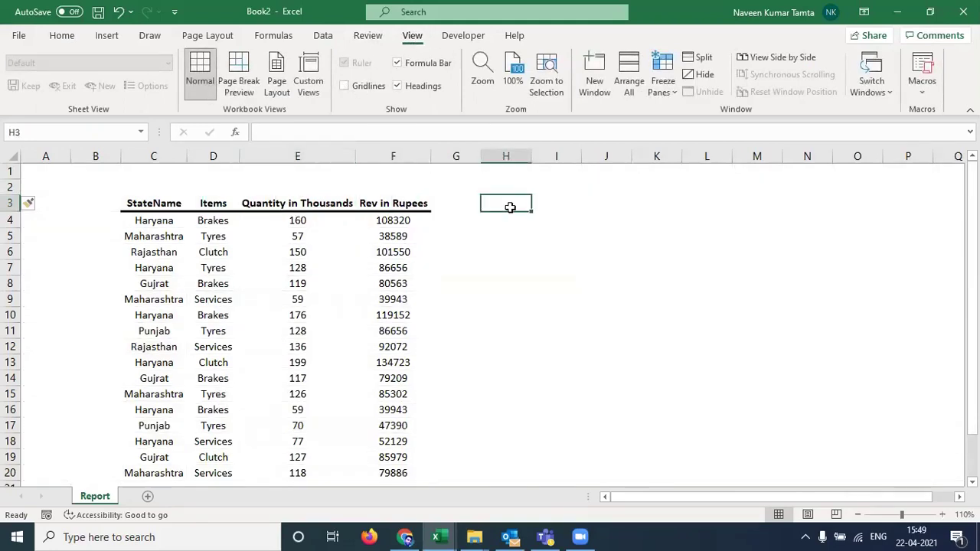
Step: Copy the Items column with its header, D3:D20, into a new sheet starting at cell C2
{"action": "left_click", "coordinate": [155, 208]}
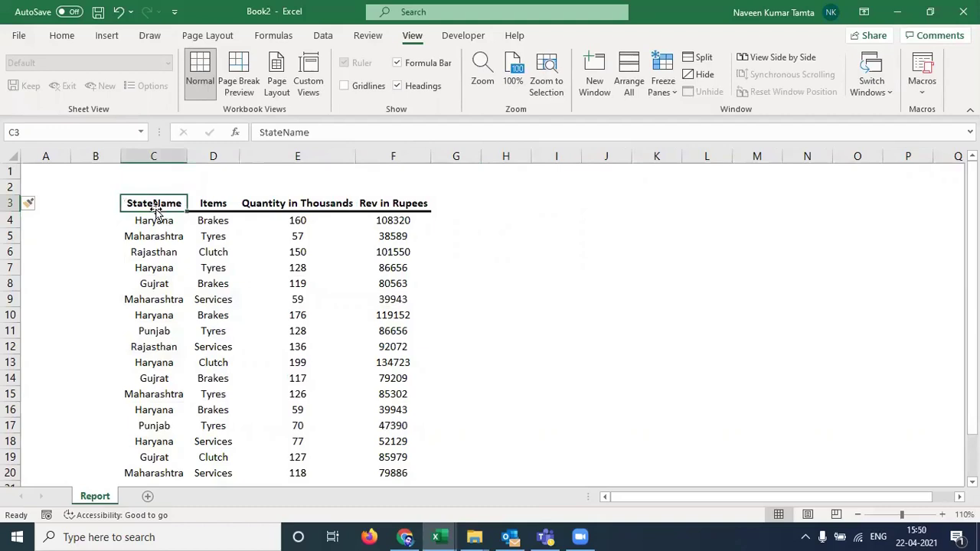
{"action": "key", "text": "Right"}
{"action": "key", "text": "Right"}
{"action": "key", "text": "Left"}
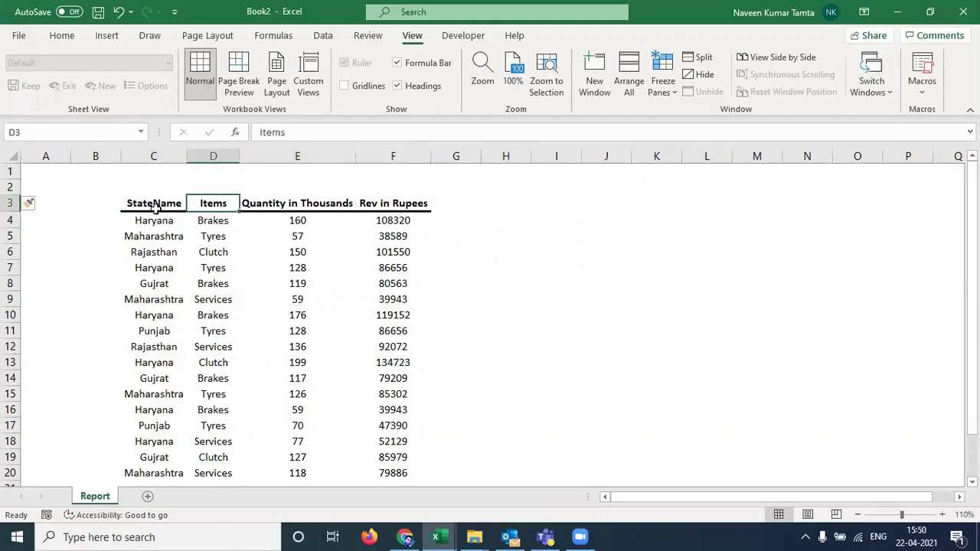
{"action": "key", "text": "ctrl+shift+Down"}
{"action": "key", "text": "ctrl+c"}
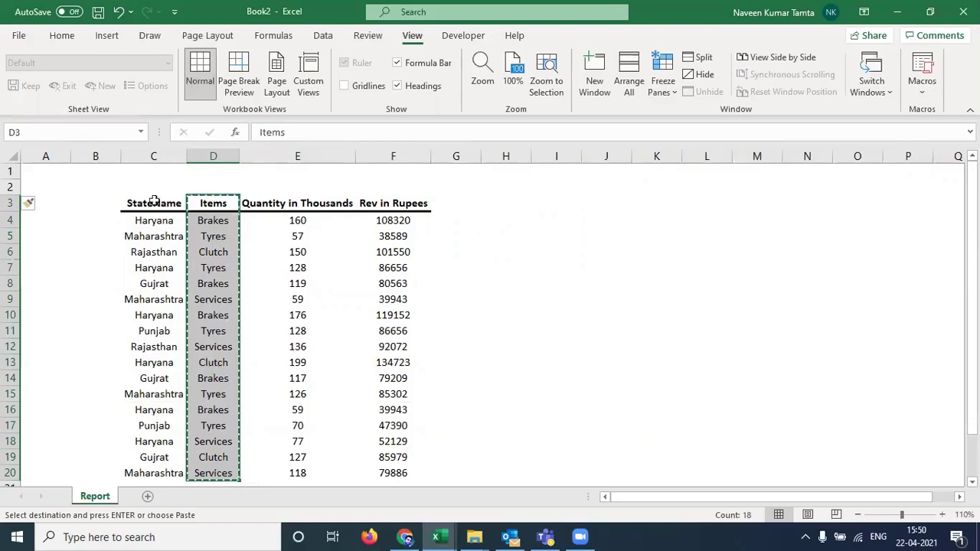
{"action": "left_click", "coordinate": [148, 499]}
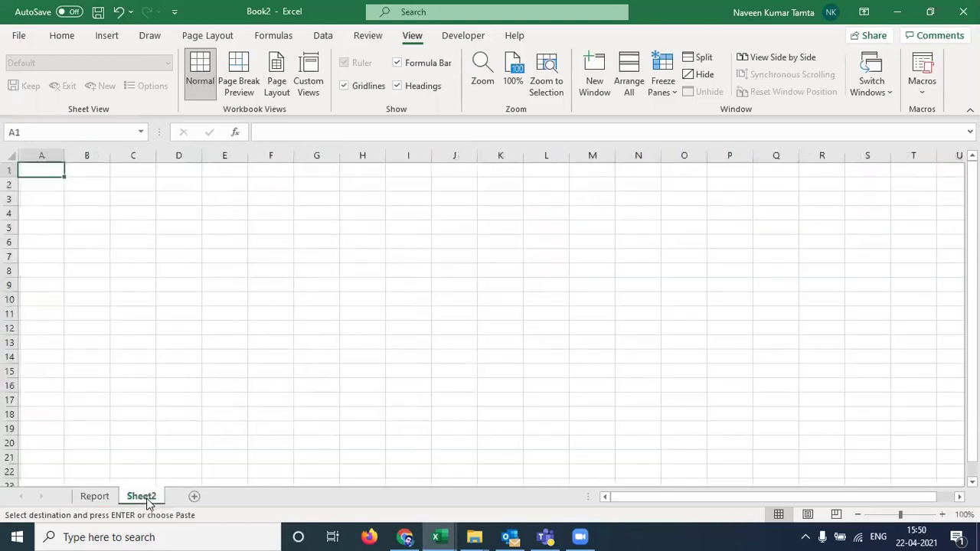
{"action": "left_click", "coordinate": [133, 185]}
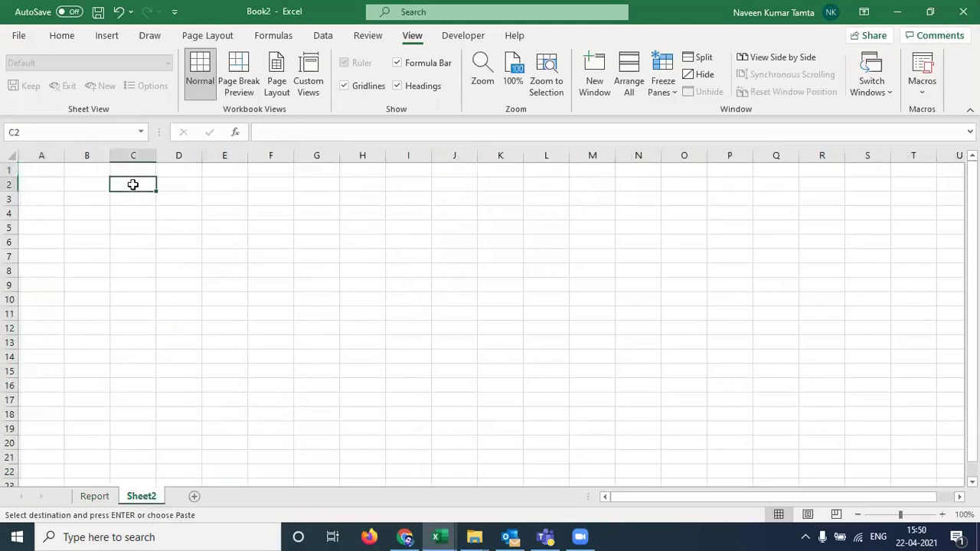
{"action": "key", "text": "ctrl+v"}
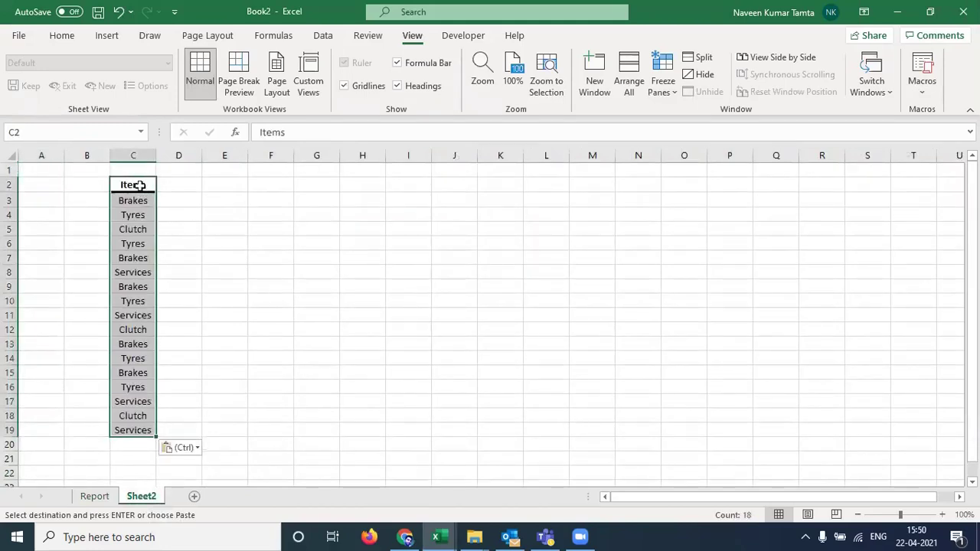
Step: Remove the duplicate values from the copied Items list and select the remaining items in C3:C6
{"action": "left_click", "coordinate": [329, 36]}
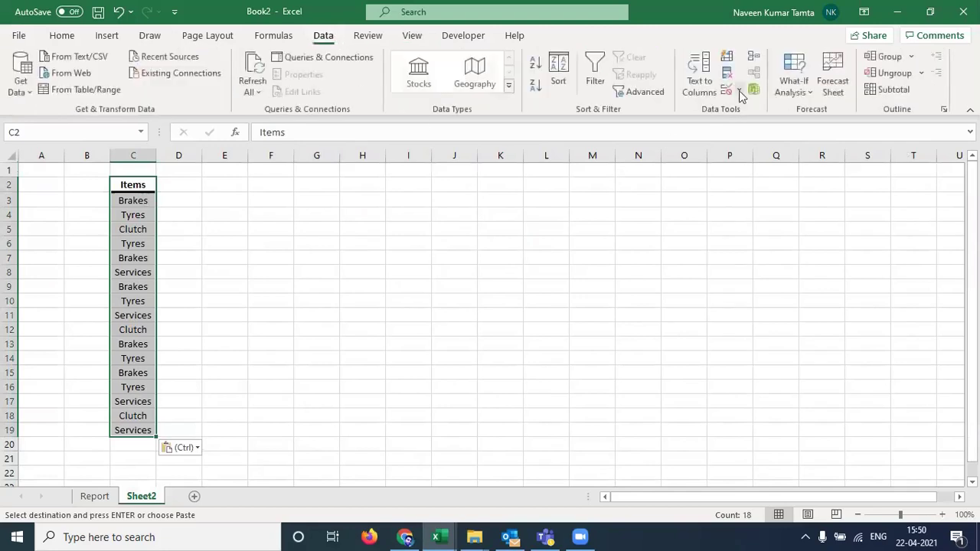
{"action": "left_click", "coordinate": [727, 73]}
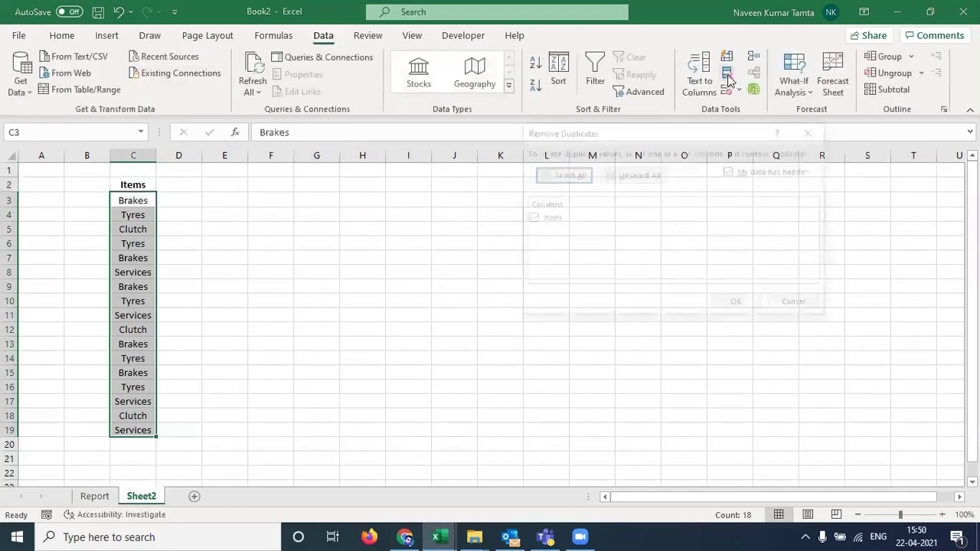
{"action": "left_click", "coordinate": [743, 306]}
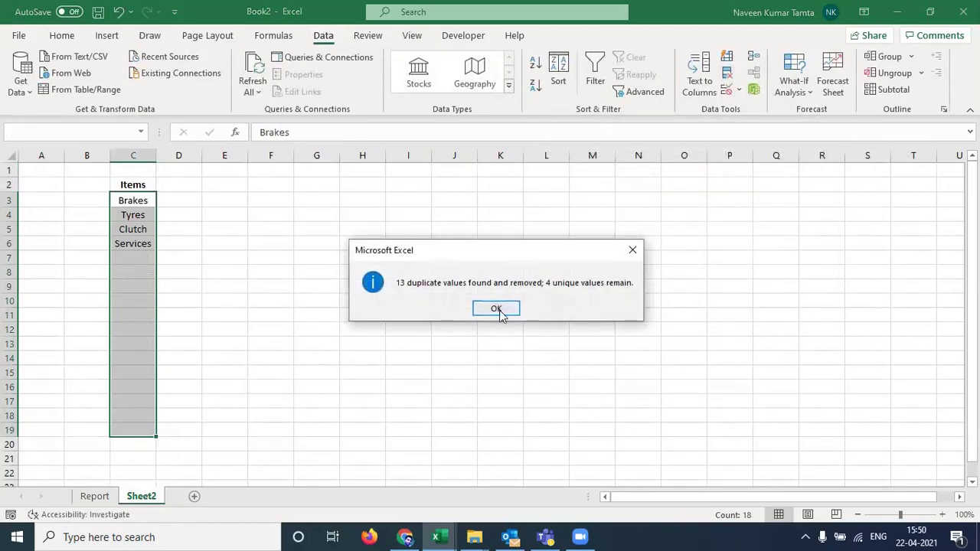
{"action": "left_click", "coordinate": [500, 309]}
{"action": "left_click_drag", "start_coordinate": [139, 201], "coordinate": [136, 241]}
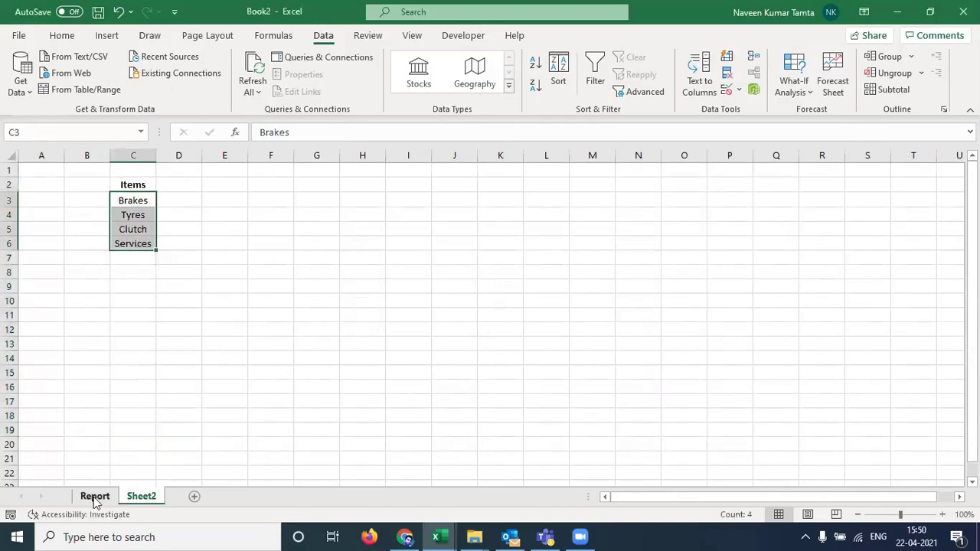
Step: Add a list data validation to cell D1 of the Report sheet with the source =Sheet2!$C$3:$C$6
{"action": "left_click", "coordinate": [95, 497]}
{"action": "key", "text": "ctrl+Up"}
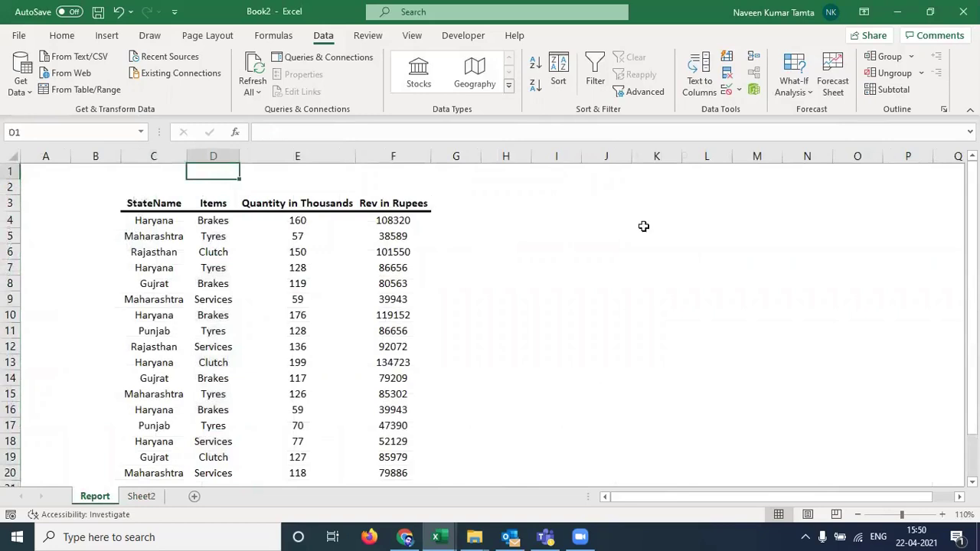
{"action": "left_click", "coordinate": [739, 92]}
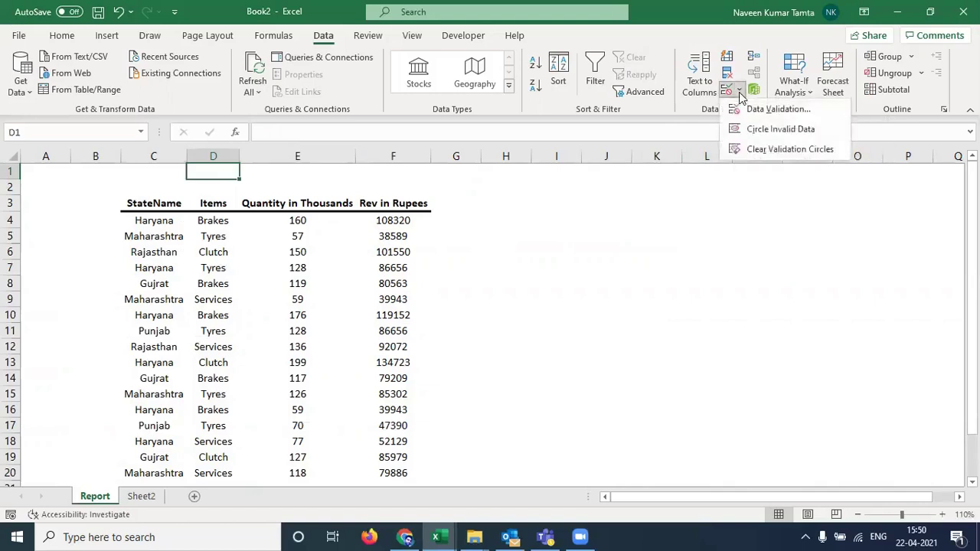
{"action": "left_click", "coordinate": [759, 109]}
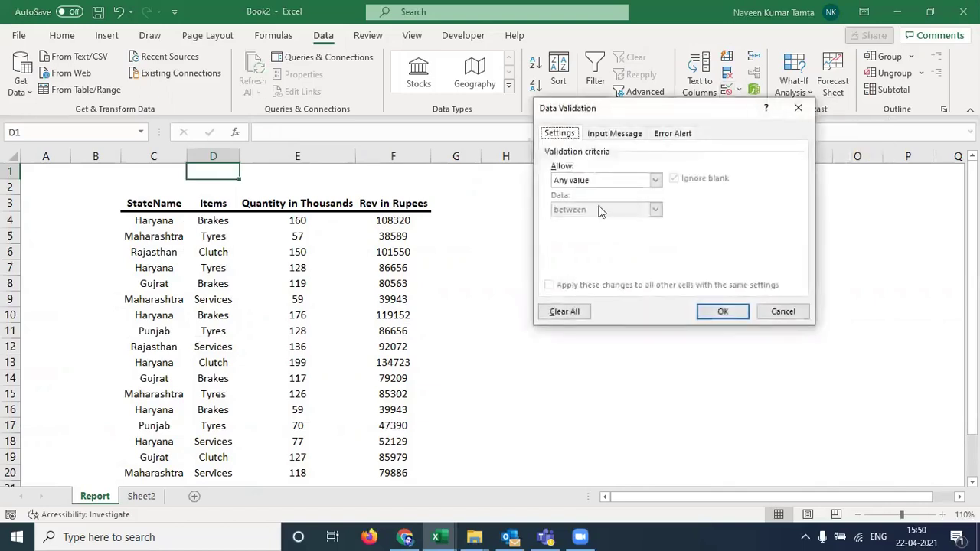
{"action": "left_click", "coordinate": [591, 182]}
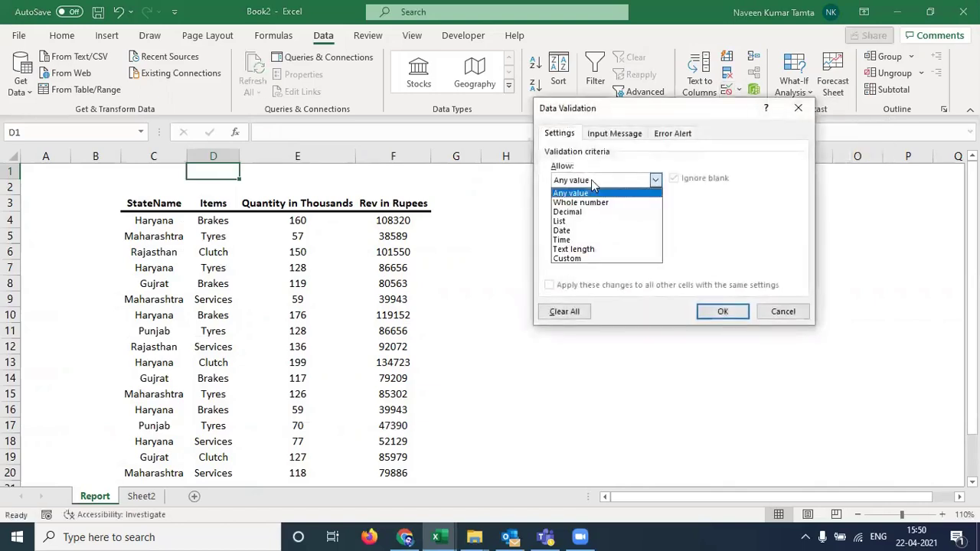
{"action": "left_click", "coordinate": [580, 223]}
{"action": "left_click", "coordinate": [579, 238]}
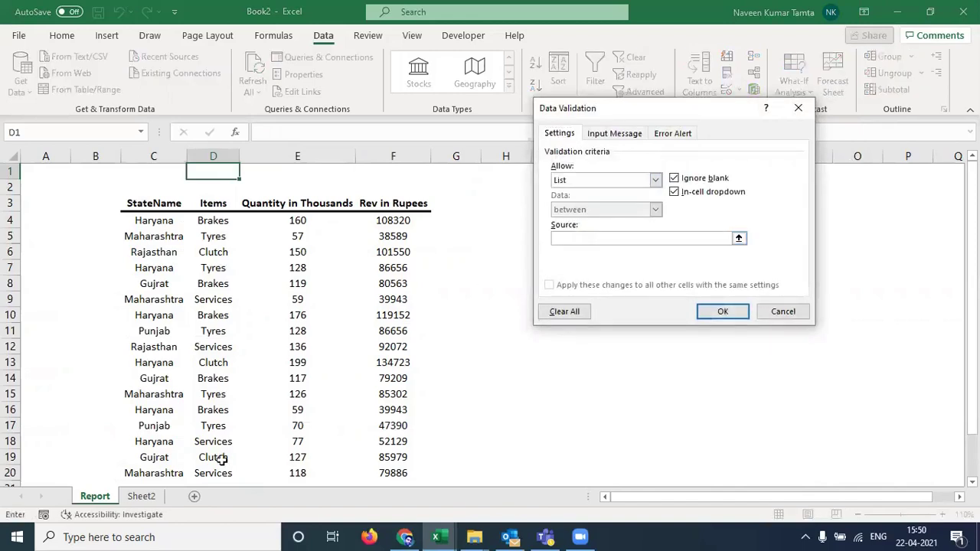
{"action": "left_click", "coordinate": [140, 496]}
{"action": "left_click_drag", "start_coordinate": [141, 200], "coordinate": [137, 244]}
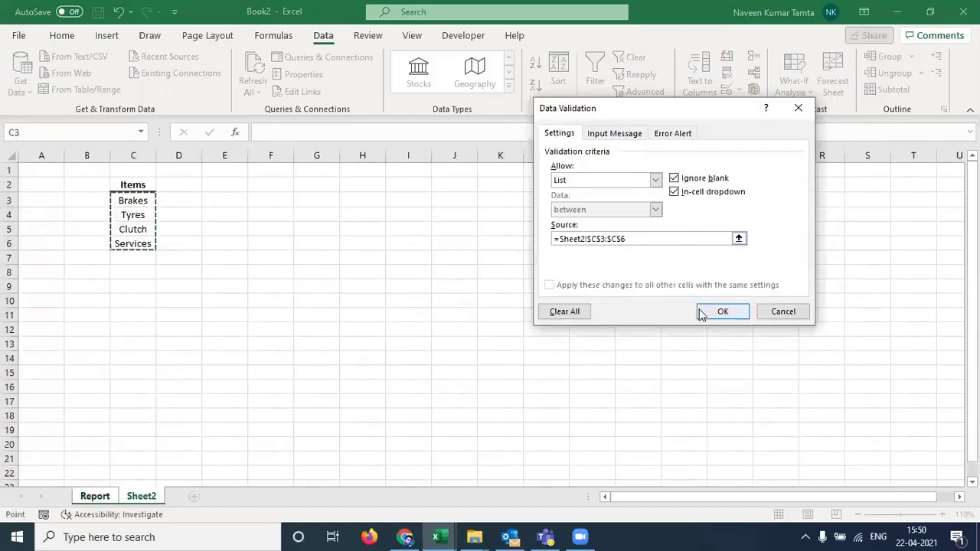
{"action": "left_click", "coordinate": [721, 311]}
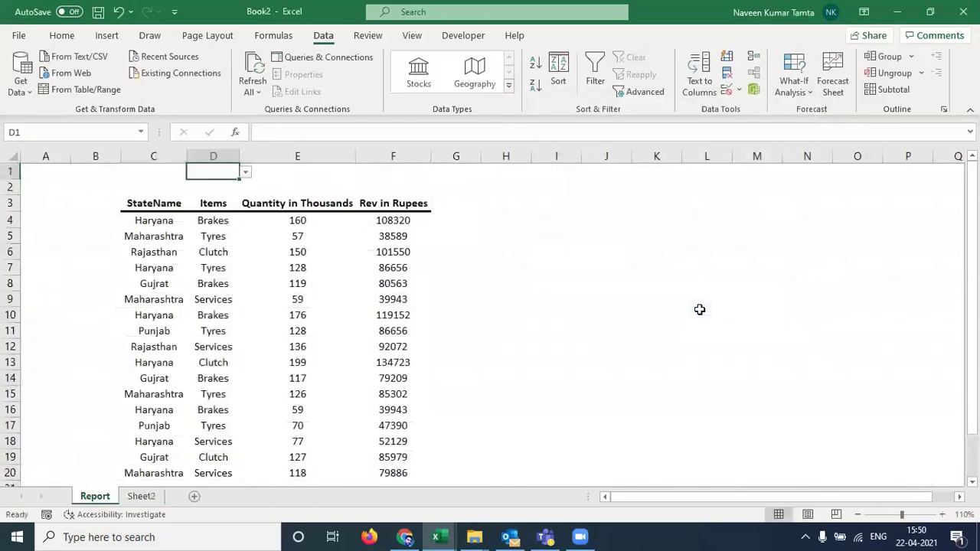
Step: Choose Brakes from the drop-down list in cell D1
{"action": "key", "text": "alt+Down"}
{"action": "key", "text": "Down"}
{"action": "key", "text": "Return"}
{"action": "key", "text": "Right"}
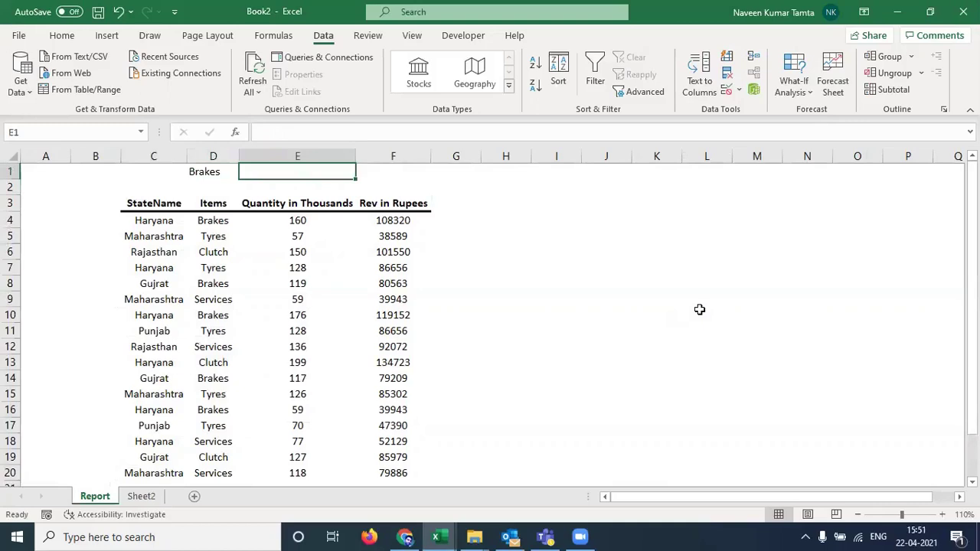
{"action": "key", "text": "Left"}
{"action": "key", "text": "Right"}
{"action": "key", "text": "Left"}
{"action": "key", "text": "Right"}
{"action": "key", "text": "Right"}
{"action": "key", "text": "Down"}
{"action": "key", "text": "Down"}
{"action": "key", "text": "Down"}
{"action": "key", "text": "Down"}
{"action": "key", "text": "Up"}
{"action": "key", "text": "Up"}
{"action": "key", "text": "Up"}
{"action": "key", "text": "Up"}
{"action": "key", "text": "Left"}
Step: Enter =SUMIF($D$4:$D$20,$D$1,$F$4:$F$20) in cell E1 to total the revenue of the item chosen in D1
{"action": "type", "text": "=sumif"}
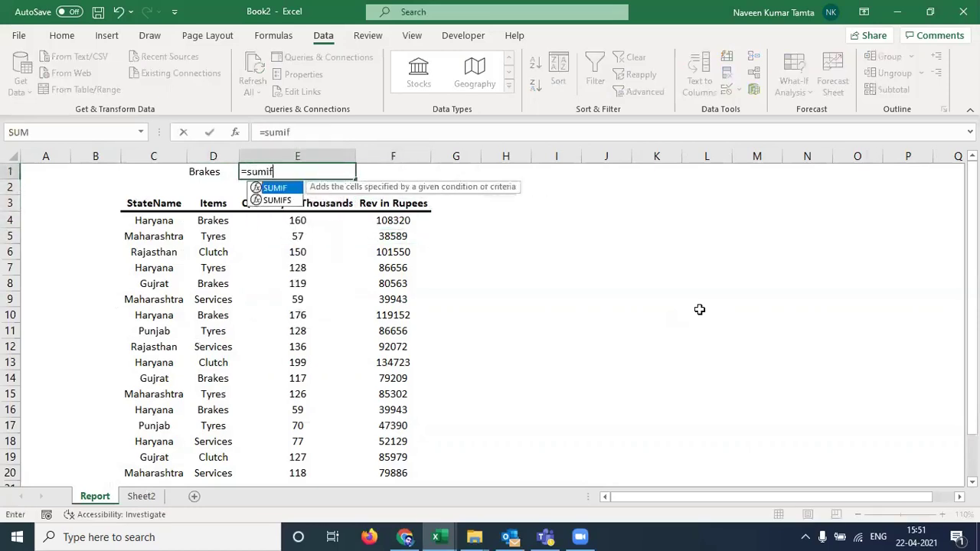
{"action": "key", "text": "Tab"}
{"action": "left_click_drag", "start_coordinate": [344, 185], "coordinate": [121, 176]}
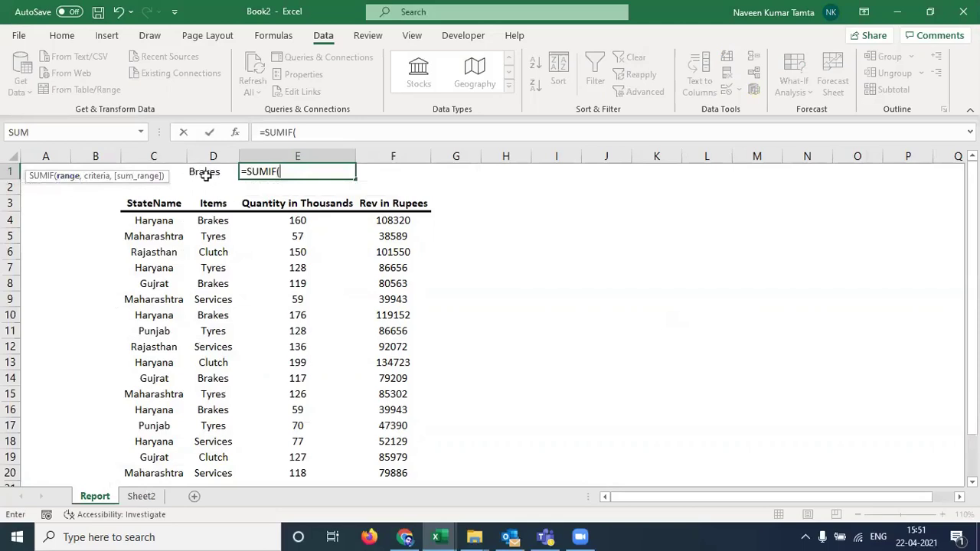
{"action": "left_click_drag", "start_coordinate": [215, 222], "coordinate": [225, 470]}
{"action": "key", "text": "F4"}
{"action": "type", "text": ","}
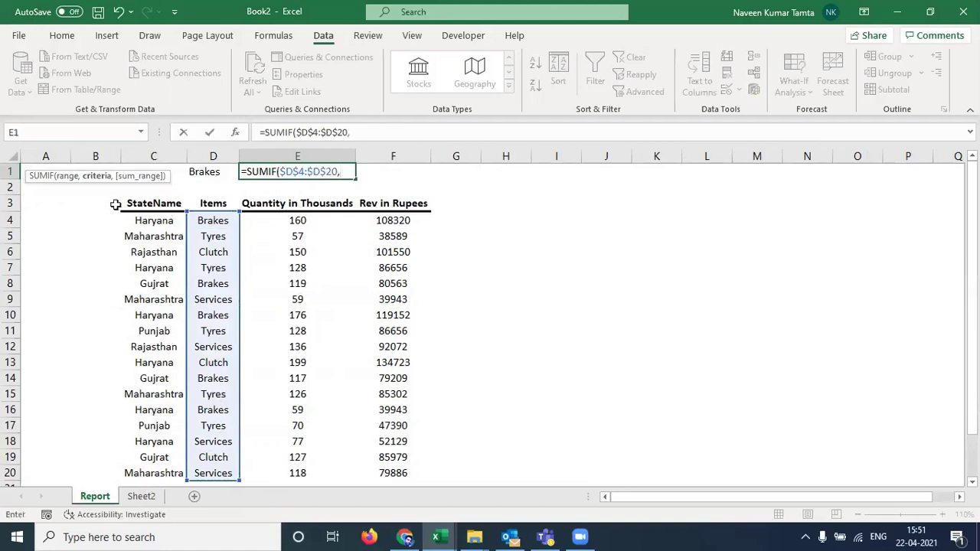
{"action": "left_click", "coordinate": [208, 172]}
{"action": "key", "text": "F4"}
{"action": "type", "text": ","}
{"action": "left_click_drag", "start_coordinate": [392, 220], "coordinate": [406, 473]}
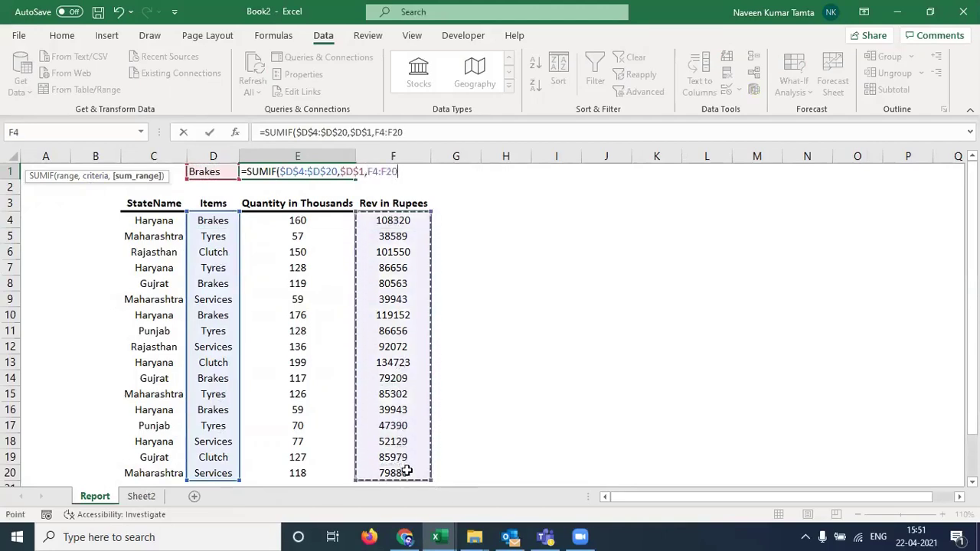
{"action": "key", "text": "F4"}
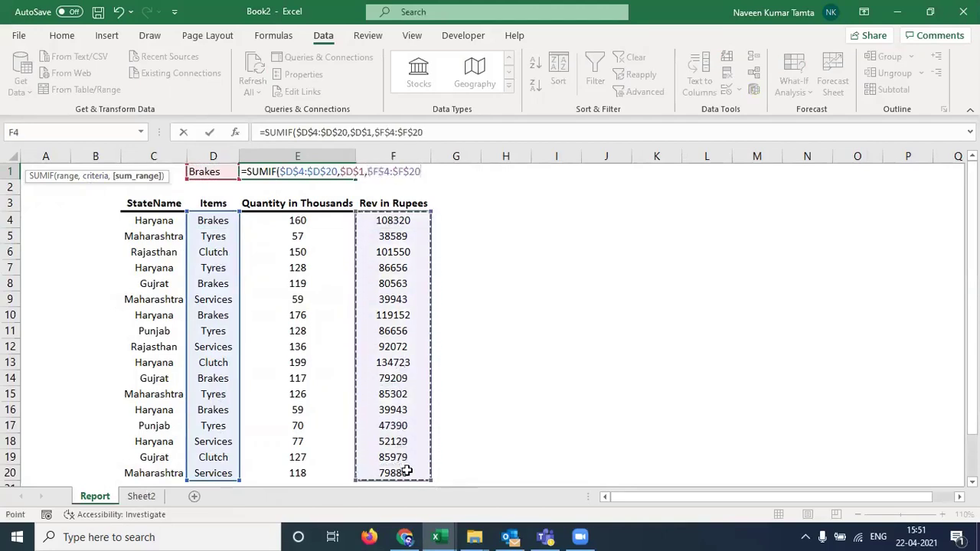
{"action": "type", "text": ")"}
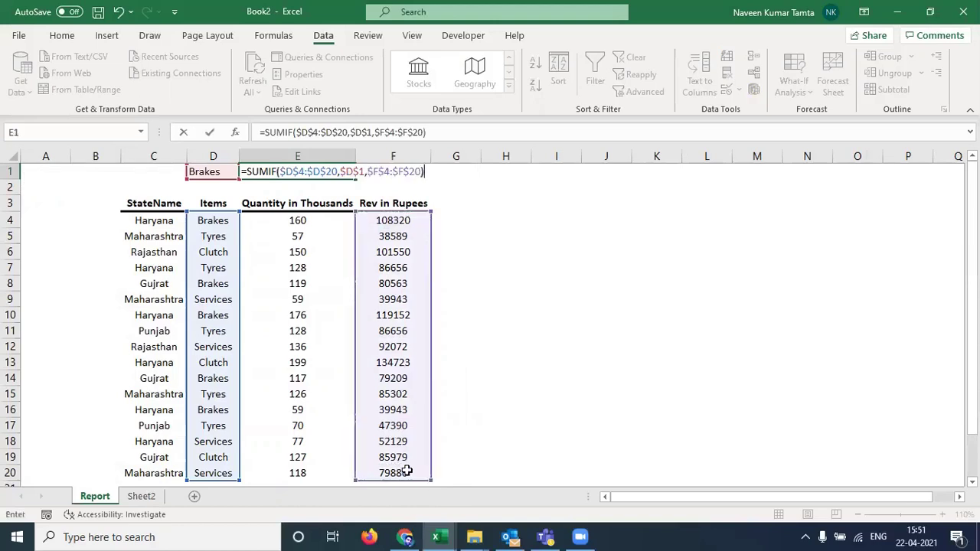
{"action": "key", "text": "ctrl+Return"}
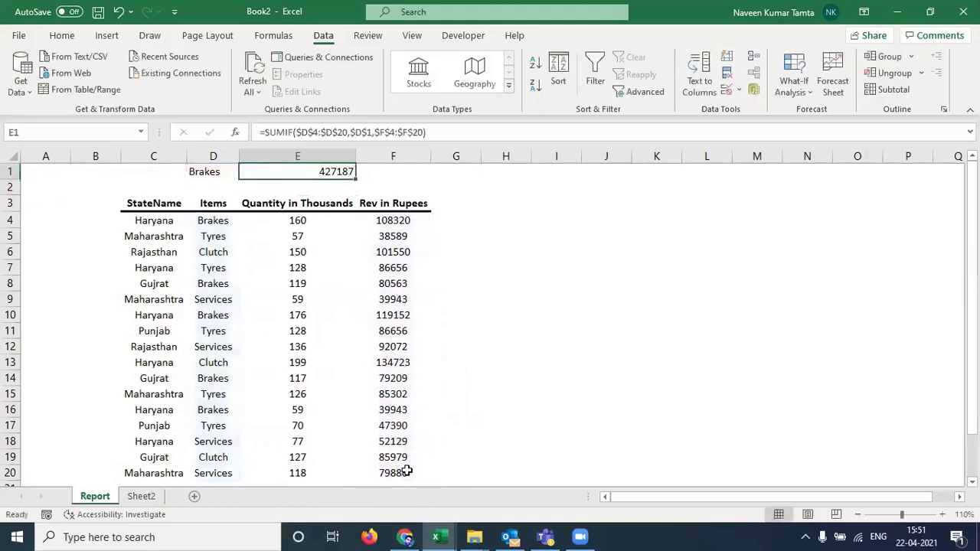
Step: Apply the comma number style to the revenue total in cell E1
{"action": "left_click", "coordinate": [62, 39]}
{"action": "left_click", "coordinate": [495, 87]}
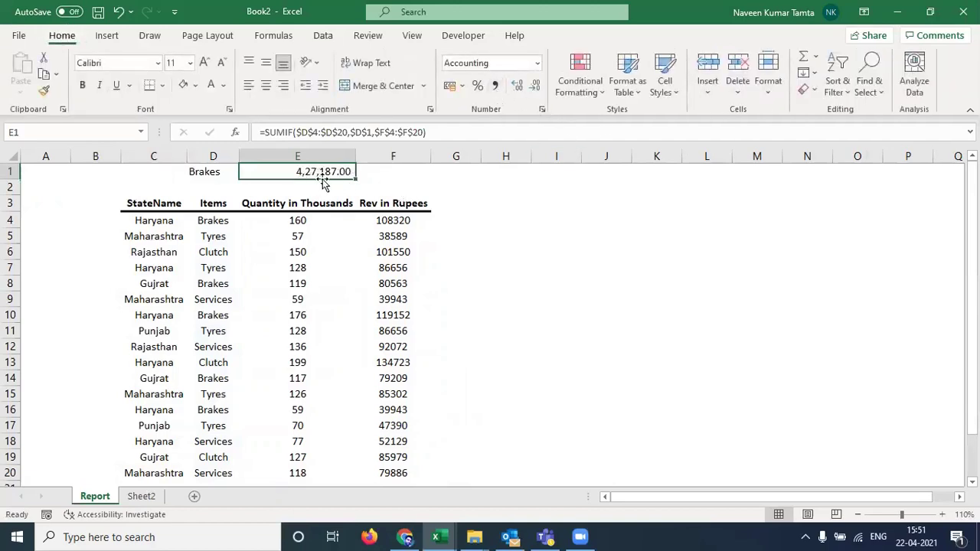
{"action": "key", "text": "Left"}
{"action": "key", "text": "Right"}
{"action": "key", "text": "shift+Left"}
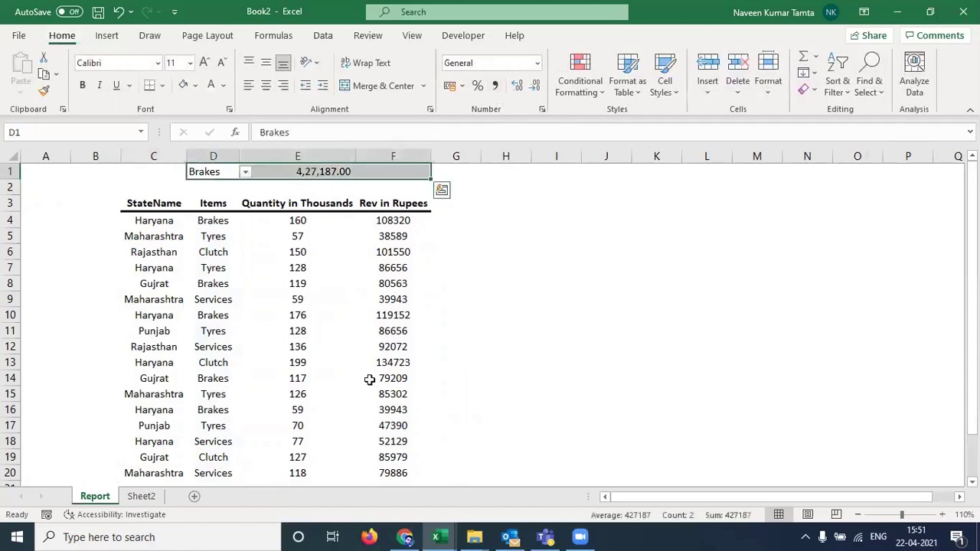
{"action": "key", "text": "Left"}
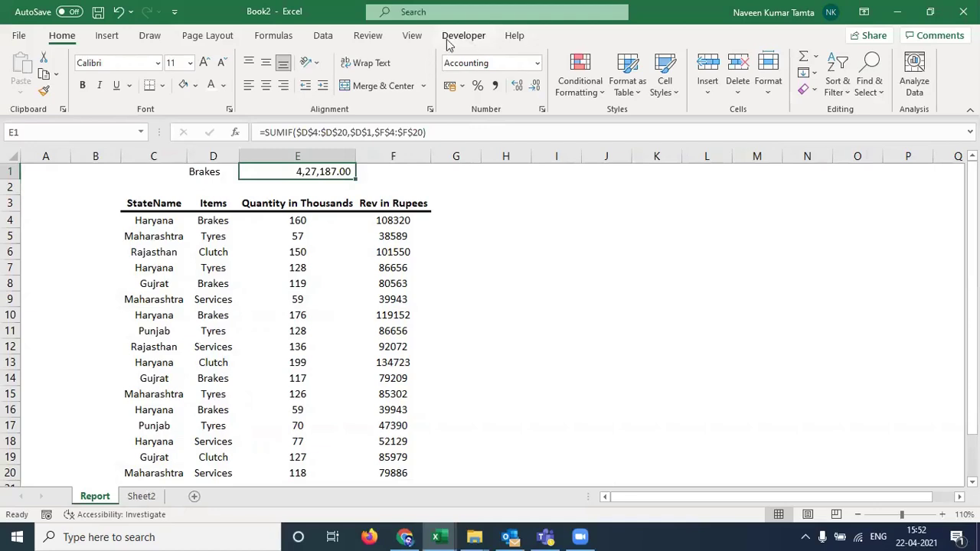
Step: Check in the ribbon customization options that Developer is enabled among the main tabs
{"action": "left_click", "coordinate": [20, 36]}
{"action": "left_click", "coordinate": [44, 496]}
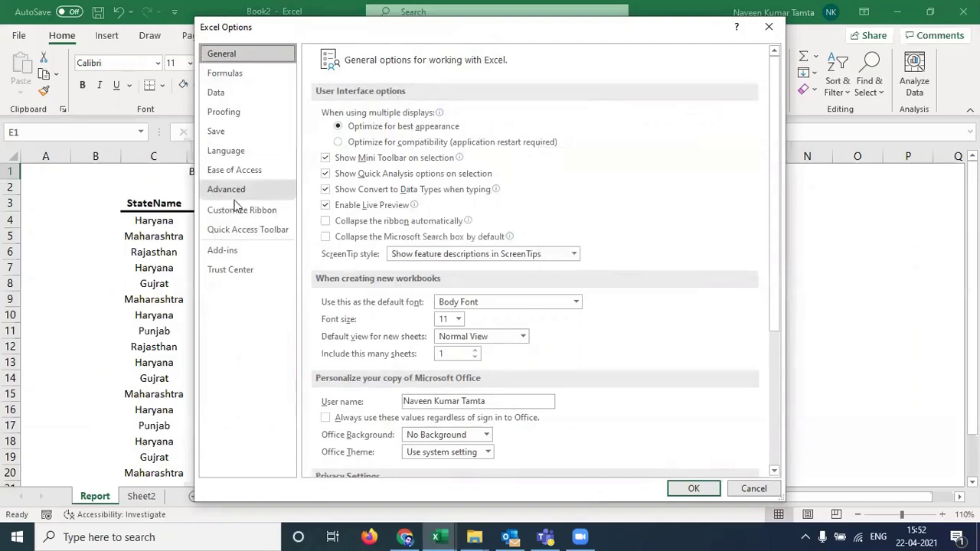
{"action": "left_click", "coordinate": [235, 214]}
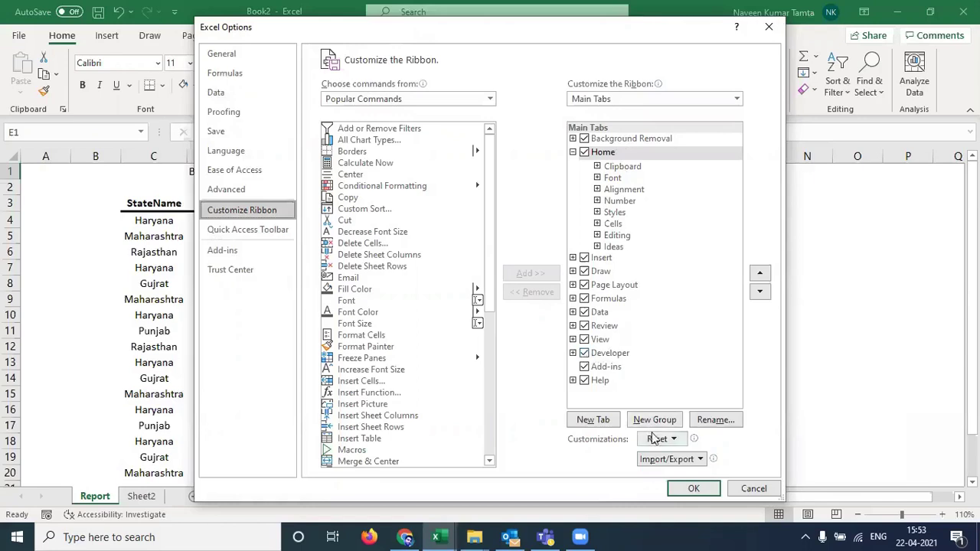
{"action": "left_click", "coordinate": [688, 488]}
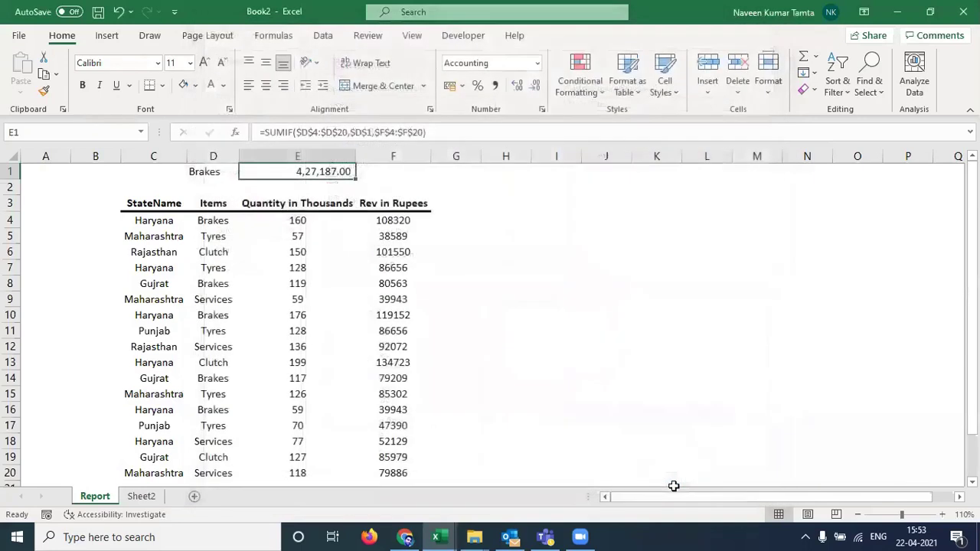
Step: Insert a form-control option button over cells H4:I5, beside the data table
{"action": "left_click", "coordinate": [464, 39]}
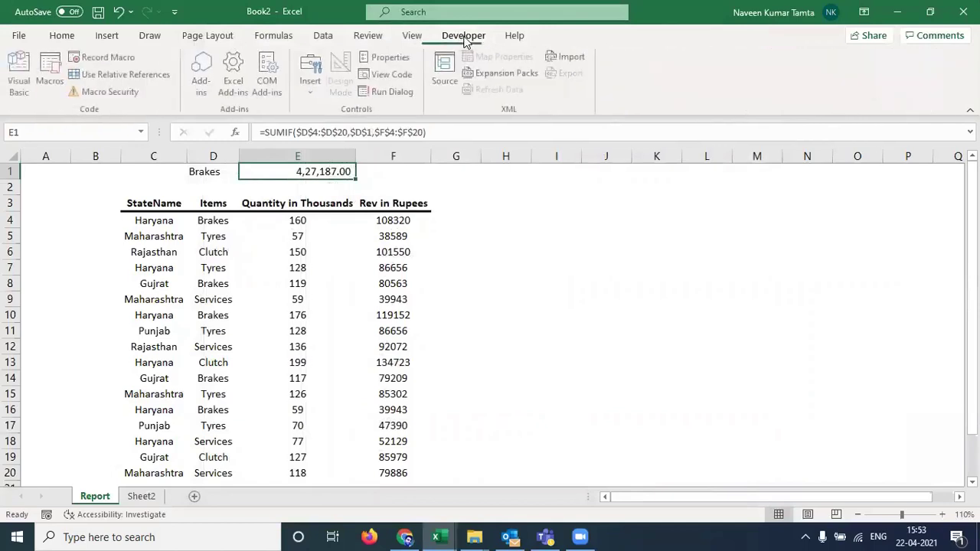
{"action": "left_click", "coordinate": [312, 88]}
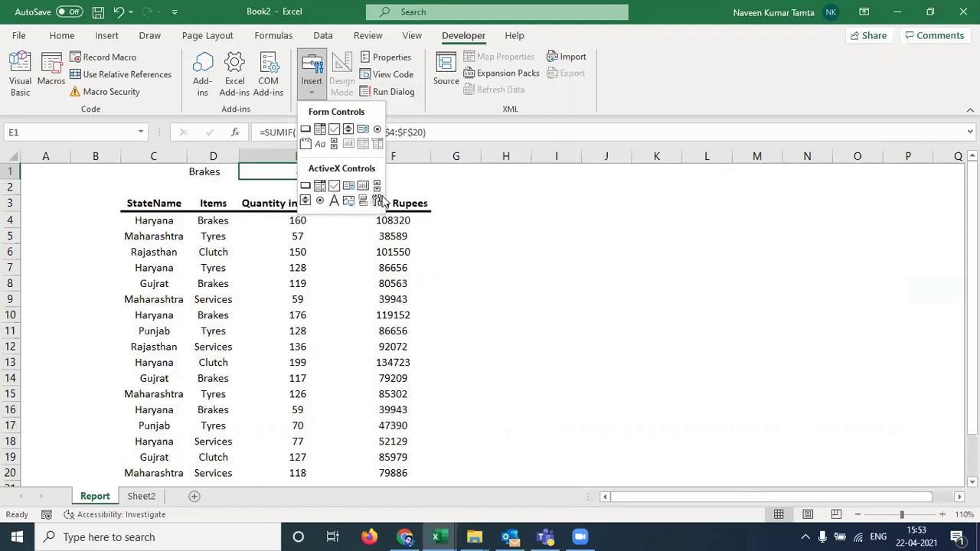
{"action": "left_click", "coordinate": [377, 130]}
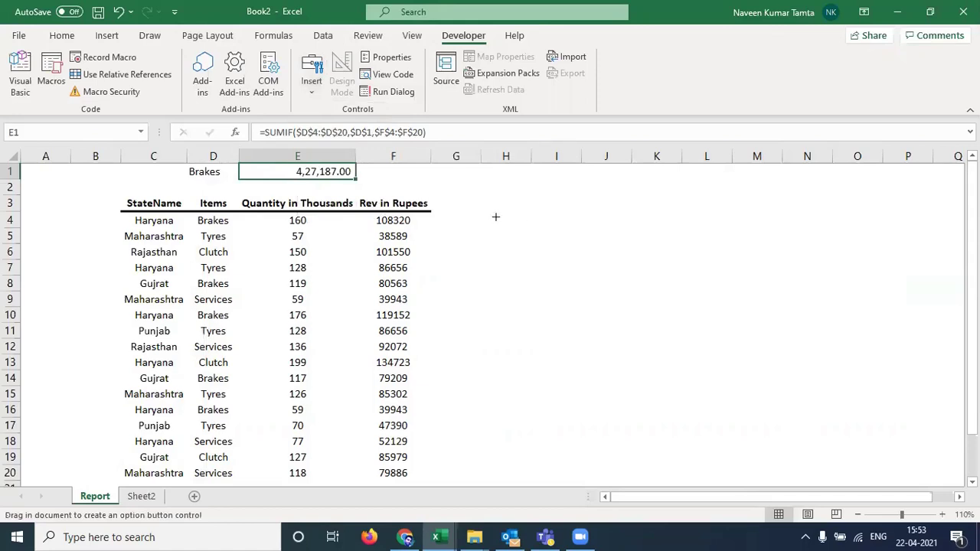
{"action": "left_click_drag", "start_coordinate": [484, 217], "coordinate": [570, 242]}
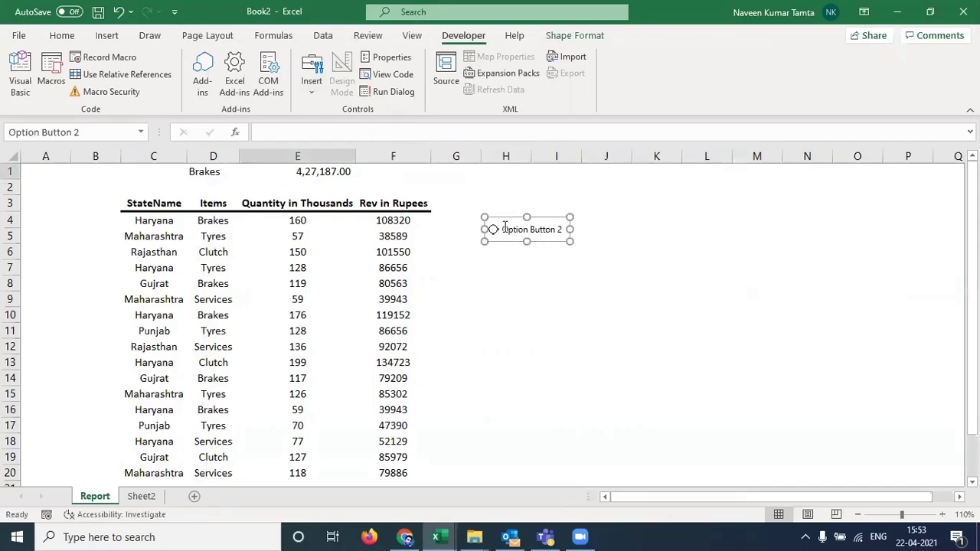
{"action": "left_click", "coordinate": [556, 269]}
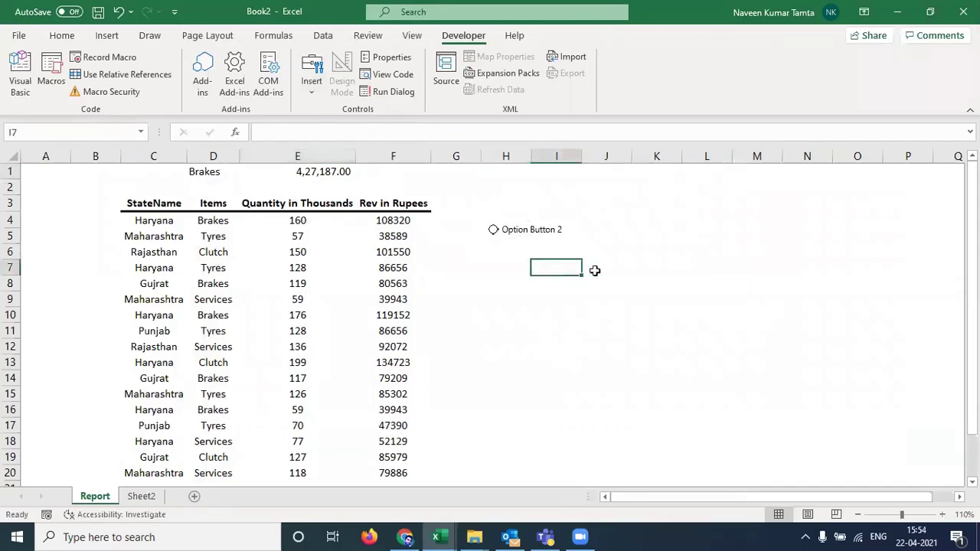
Step: Change the option button's caption to On
{"action": "right_click", "coordinate": [520, 237]}
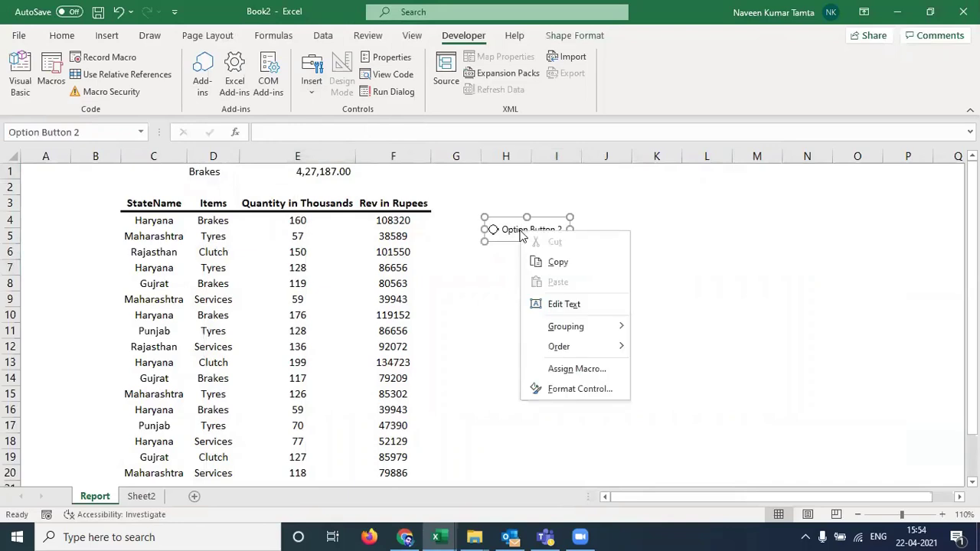
{"action": "left_click", "coordinate": [556, 306]}
{"action": "key", "text": "ctrl+a"}
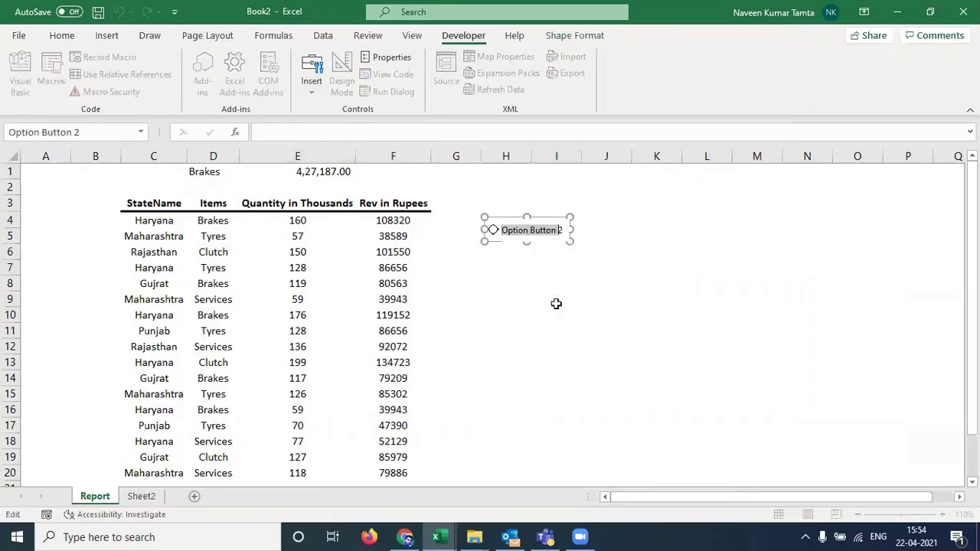
{"action": "type", "text": "On"}
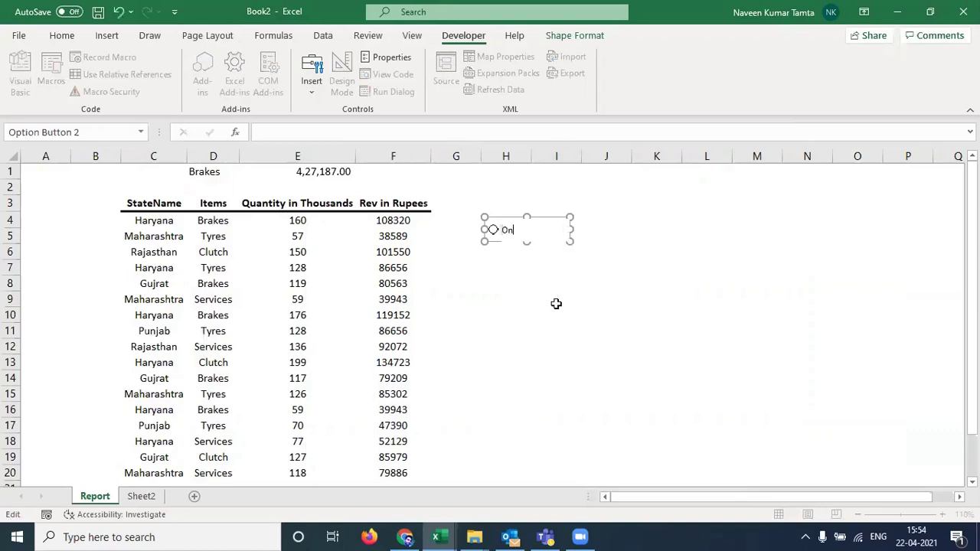
{"action": "left_click", "coordinate": [575, 327]}
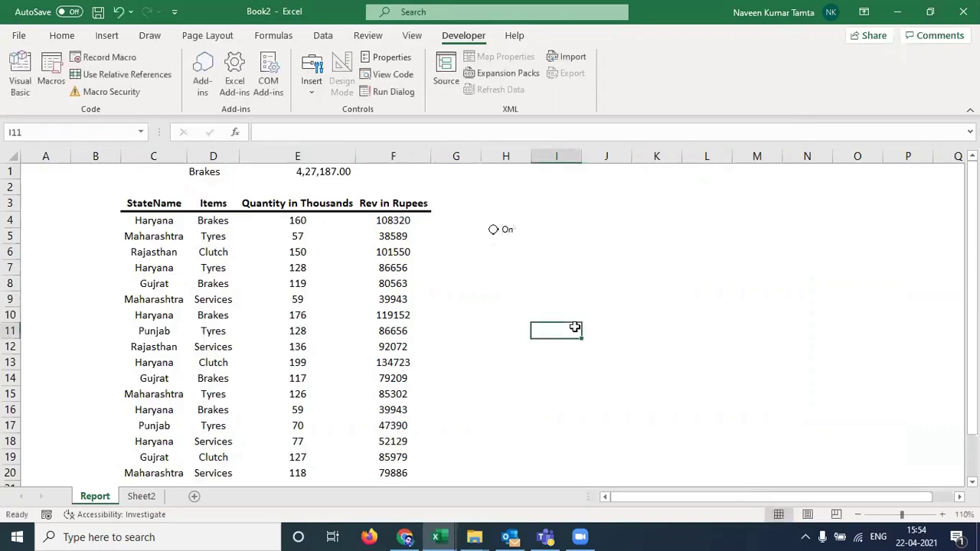
Step: Insert a second form-control option button below the On button, around H6:I7, and caption it Off
{"action": "left_click", "coordinate": [314, 94]}
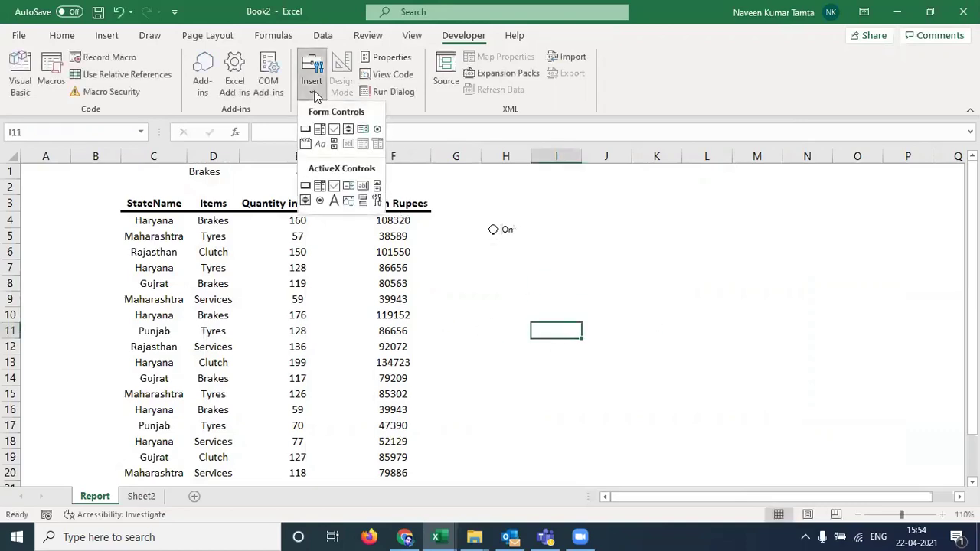
{"action": "left_click", "coordinate": [378, 130]}
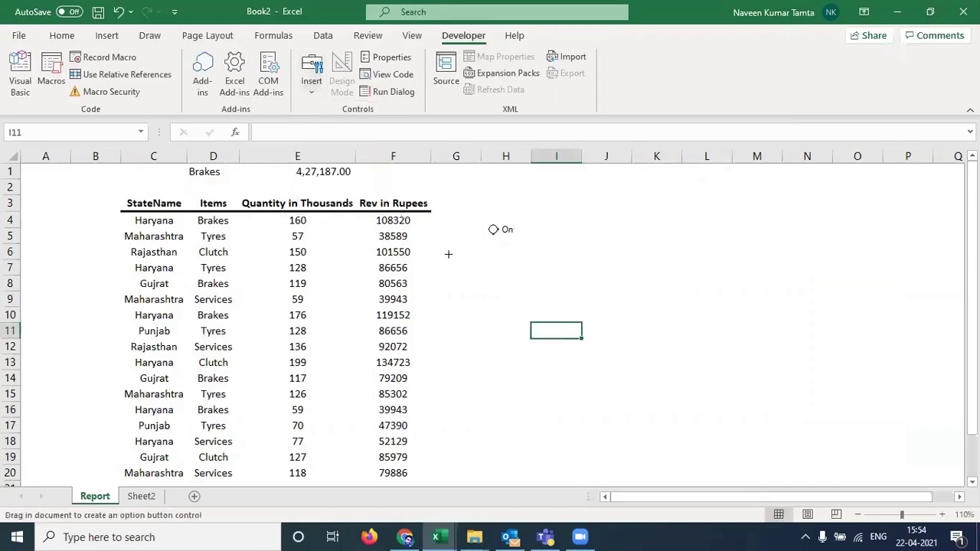
{"action": "mouse_move", "coordinate": [488, 256]}
{"action": "left_mouse_down"}
{"action": "mouse_move", "coordinate": [521, 274]}
{"action": "mouse_move", "coordinate": [553, 274]}
{"action": "left_mouse_up"}
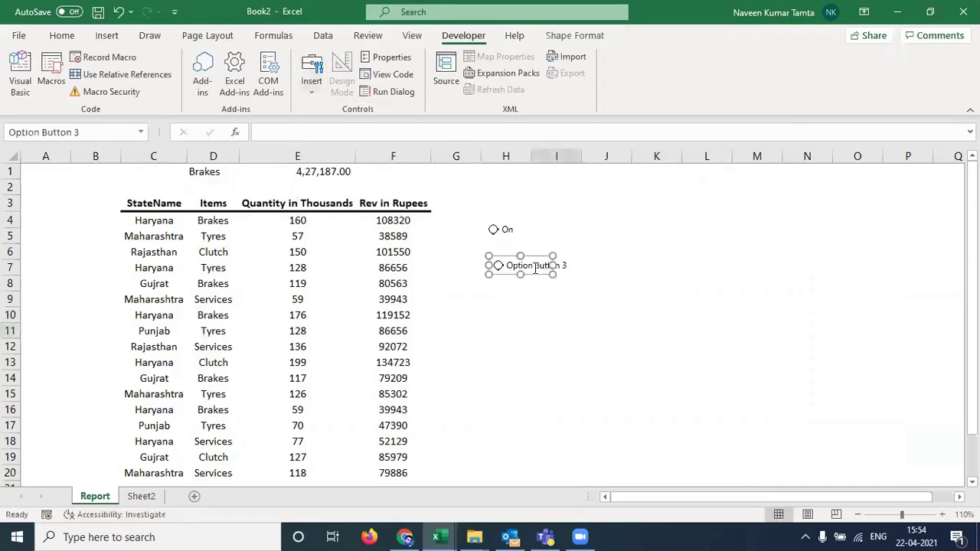
{"action": "right_click", "coordinate": [533, 267]}
{"action": "left_click", "coordinate": [569, 348]}
{"action": "key", "text": "ctrl+a"}
{"action": "type", "text": "Off"}
{"action": "left_click", "coordinate": [566, 347]}
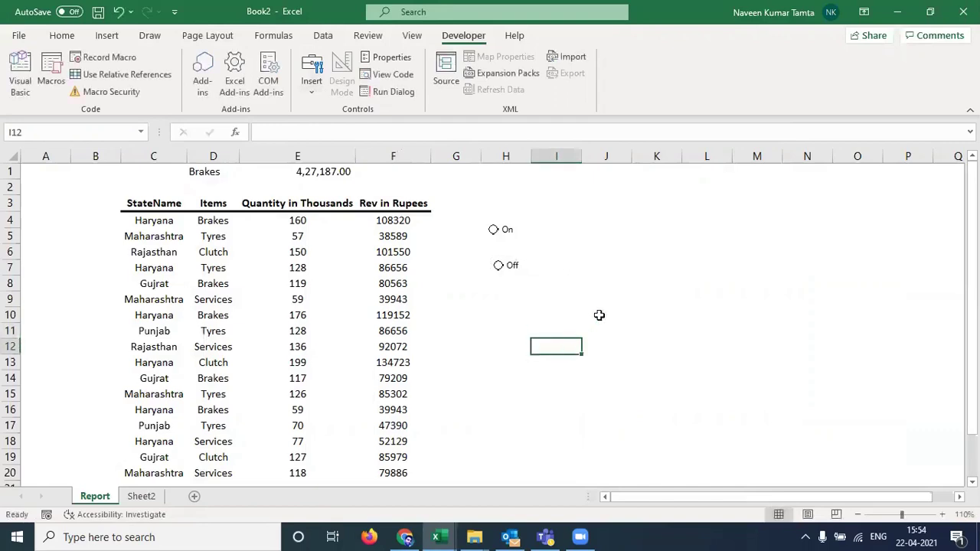
Step: Nudge the Off option button up and sideways so it lines up directly beneath the On button
{"action": "right_click", "coordinate": [511, 268]}
{"action": "left_click", "coordinate": [476, 287]}
{"action": "key", "text": "Left"}
{"action": "key", "text": "Left"}
{"action": "key", "text": "Left"}
{"action": "key", "text": "Left"}
{"action": "key", "text": "Left"}
{"action": "key", "text": "Up"}
{"action": "key", "text": "Up"}
{"action": "key", "text": "Up"}
{"action": "key", "text": "Up"}
{"action": "key", "text": "Up"}
{"action": "key", "text": "Up"}
{"action": "key", "text": "Up"}
{"action": "key", "text": "Left"}
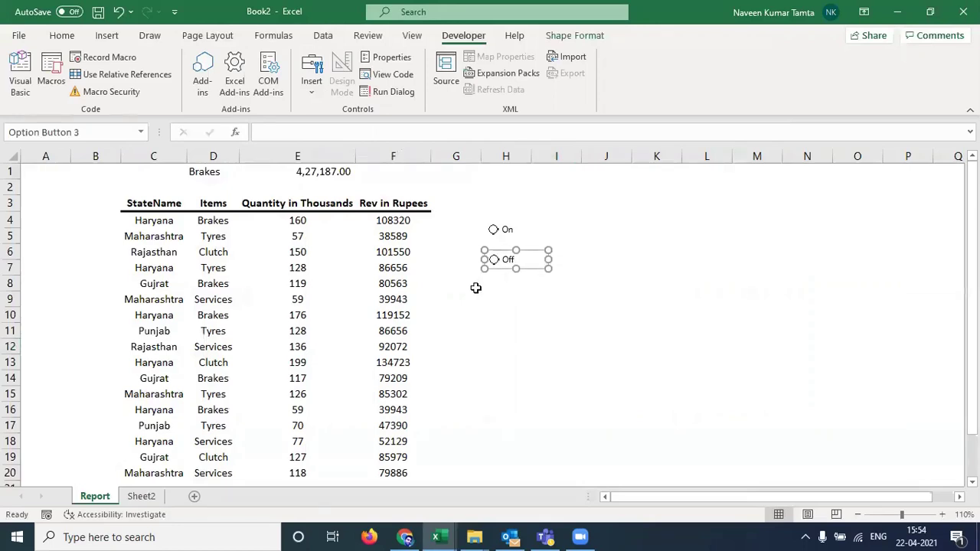
{"action": "left_click", "coordinate": [526, 342]}
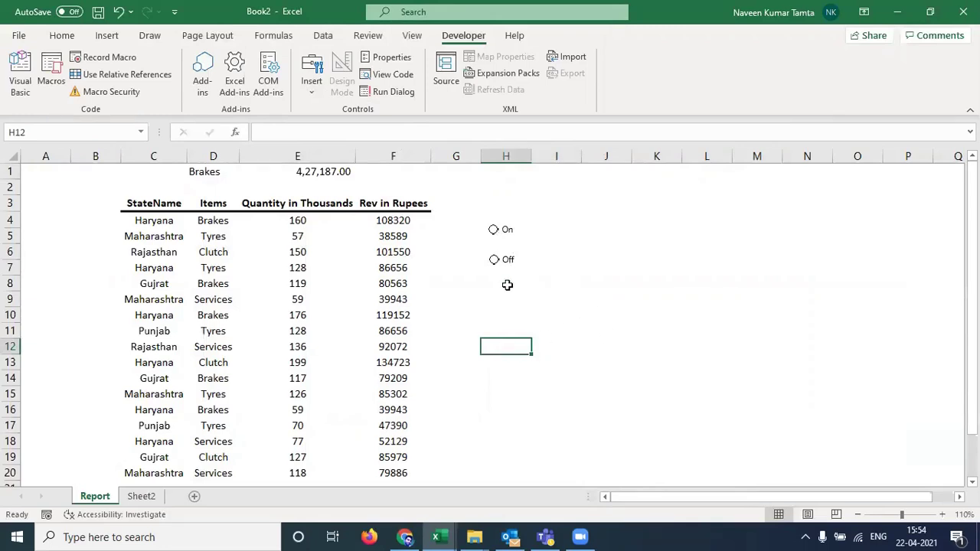
Step: Set the On option button's control value to Checked and link it to cell $I$1
{"action": "right_click", "coordinate": [511, 233]}
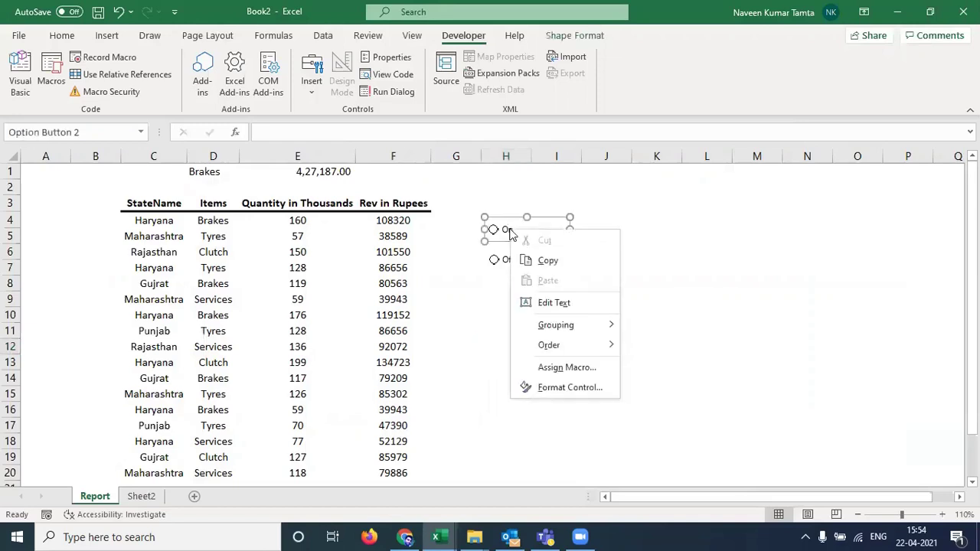
{"action": "left_click", "coordinate": [571, 387]}
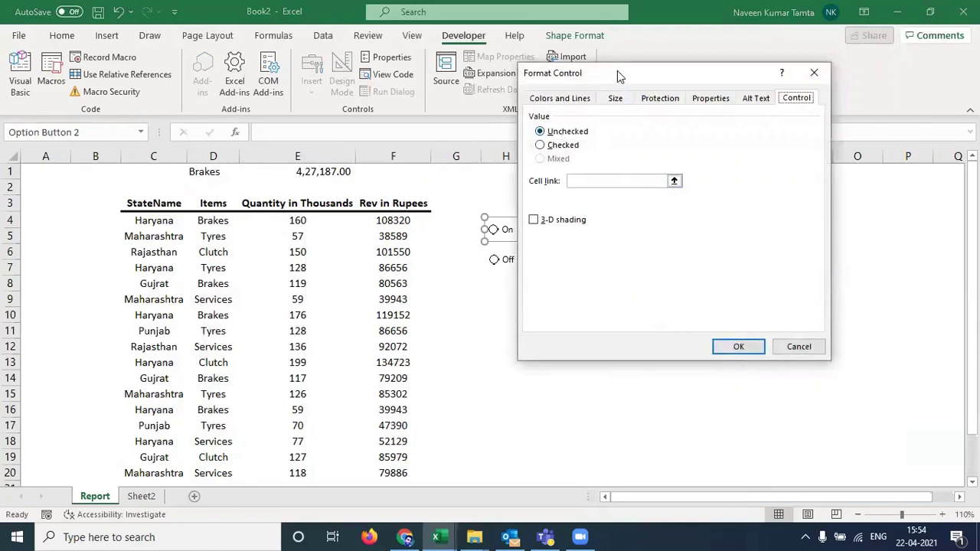
{"action": "left_click_drag", "start_coordinate": [622, 85], "coordinate": [719, 168]}
{"action": "left_click", "coordinate": [642, 228]}
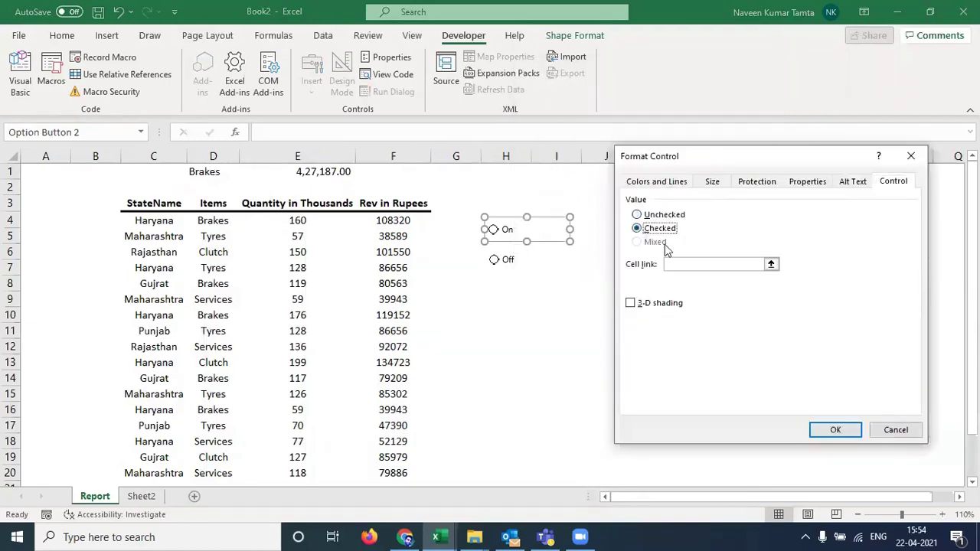
{"action": "left_click", "coordinate": [677, 264]}
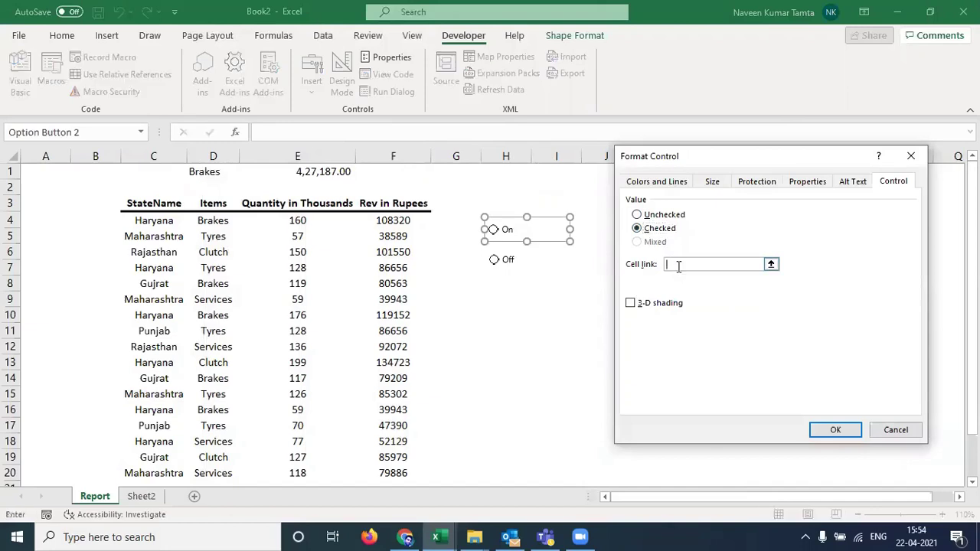
{"action": "left_click", "coordinate": [562, 169]}
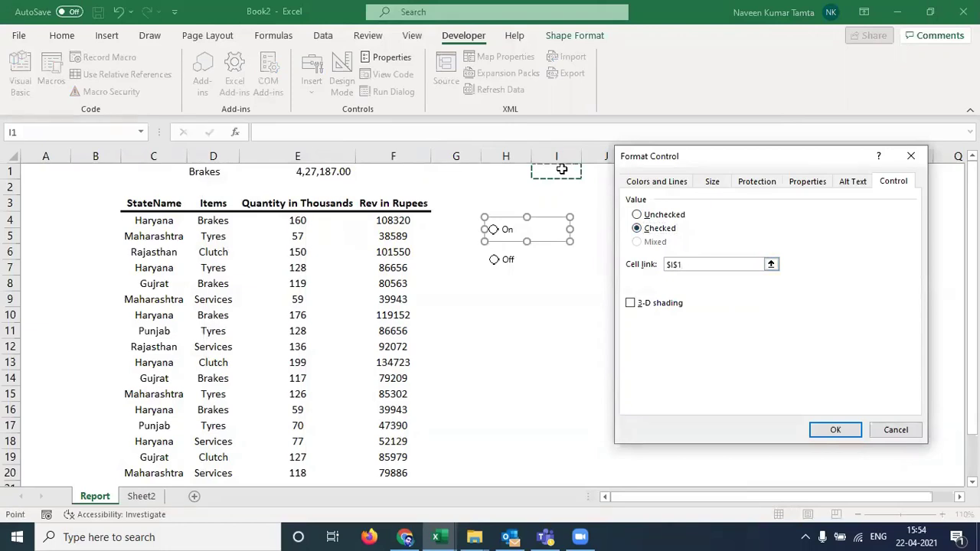
{"action": "left_click", "coordinate": [820, 427]}
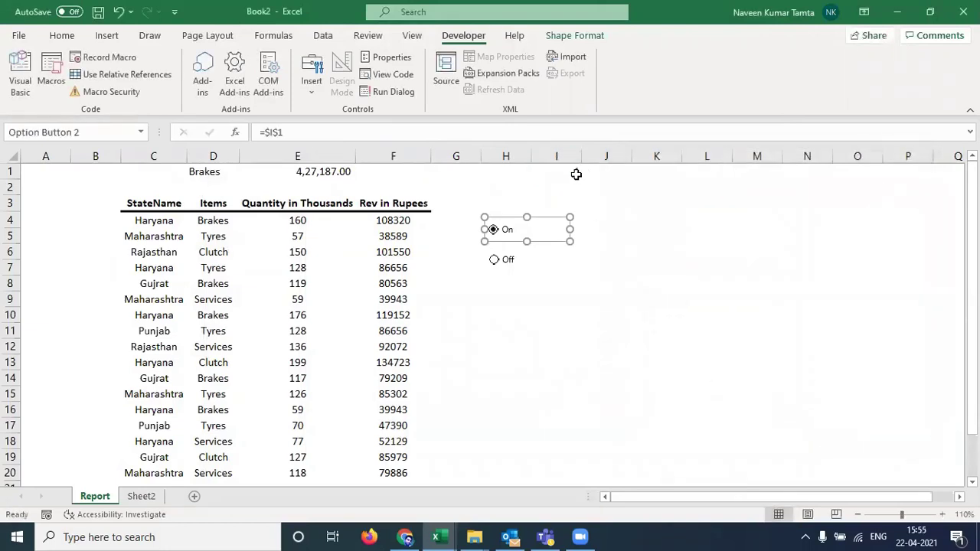
Step: Change the Off option button's cell link to $J$1
{"action": "right_click", "coordinate": [512, 264]}
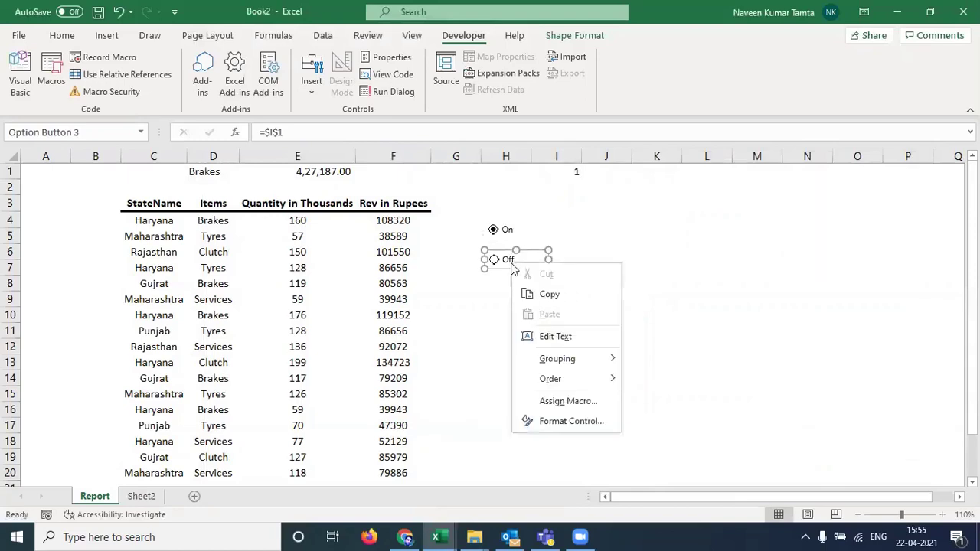
{"action": "left_click", "coordinate": [573, 420]}
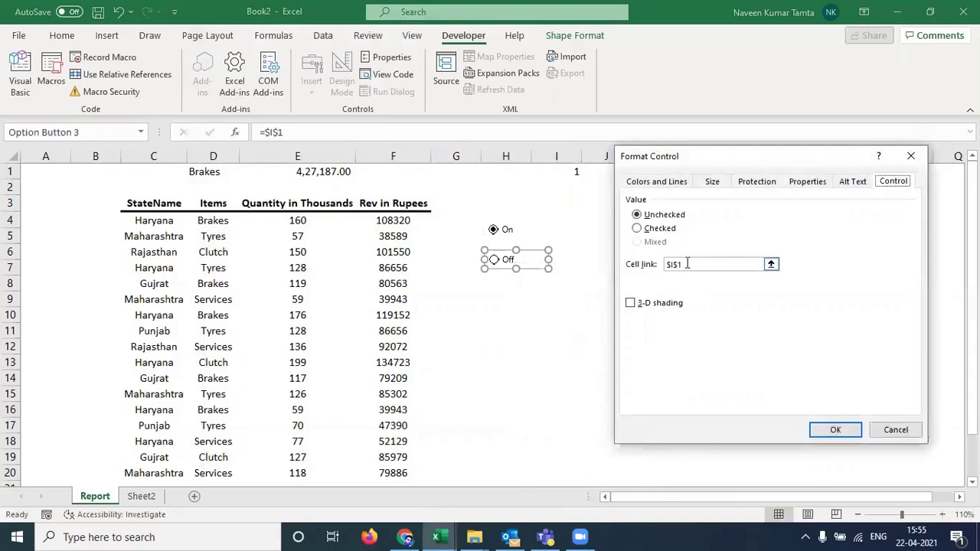
{"action": "left_click", "coordinate": [688, 263]}
{"action": "key", "text": "BackSpace"}
{"action": "key", "text": "BackSpace"}
{"action": "key", "text": "BackSpace"}
{"action": "key", "text": "BackSpace"}
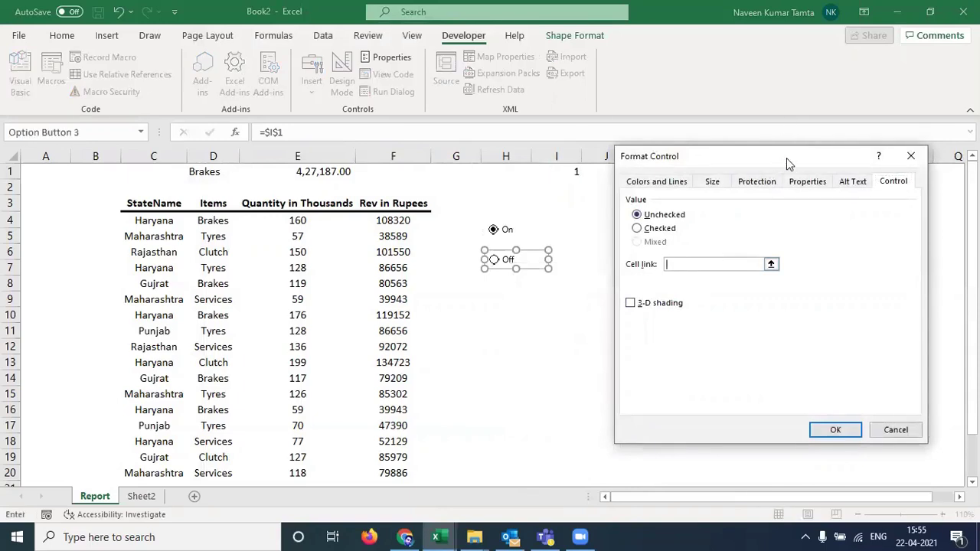
{"action": "left_click_drag", "start_coordinate": [786, 158], "coordinate": [880, 151]}
{"action": "left_click", "coordinate": [606, 171]}
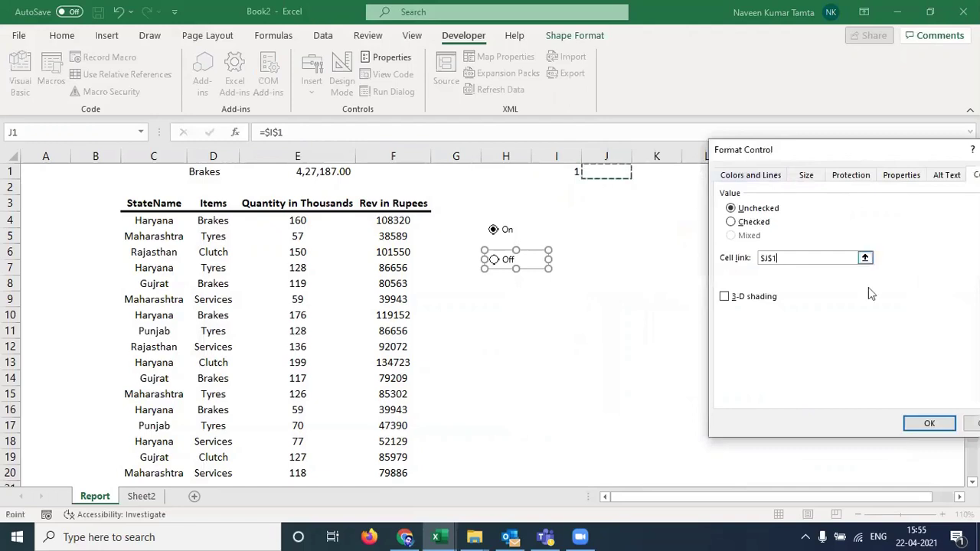
{"action": "left_click", "coordinate": [929, 423]}
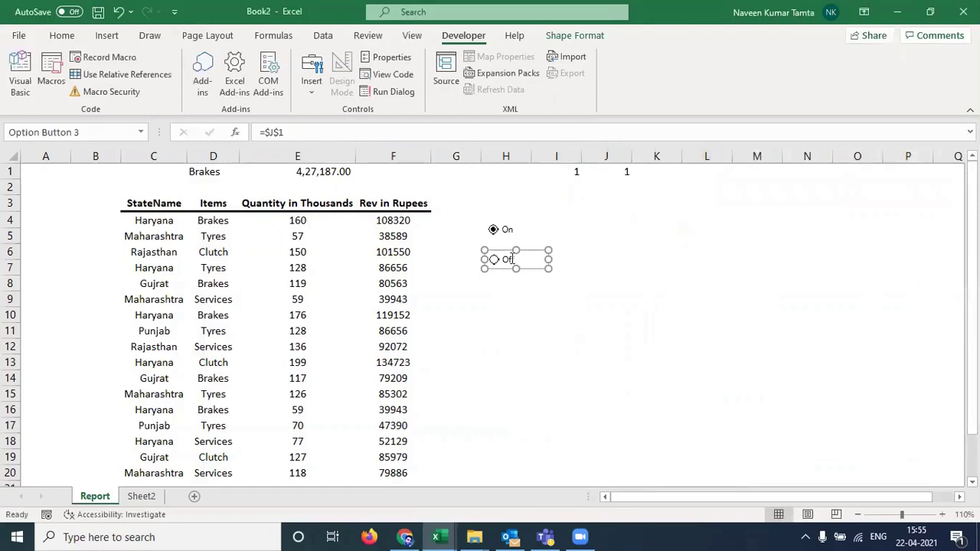
Step: Set the Off option button's control value to Checked
{"action": "right_click", "coordinate": [511, 258]}
{"action": "left_click", "coordinate": [570, 417]}
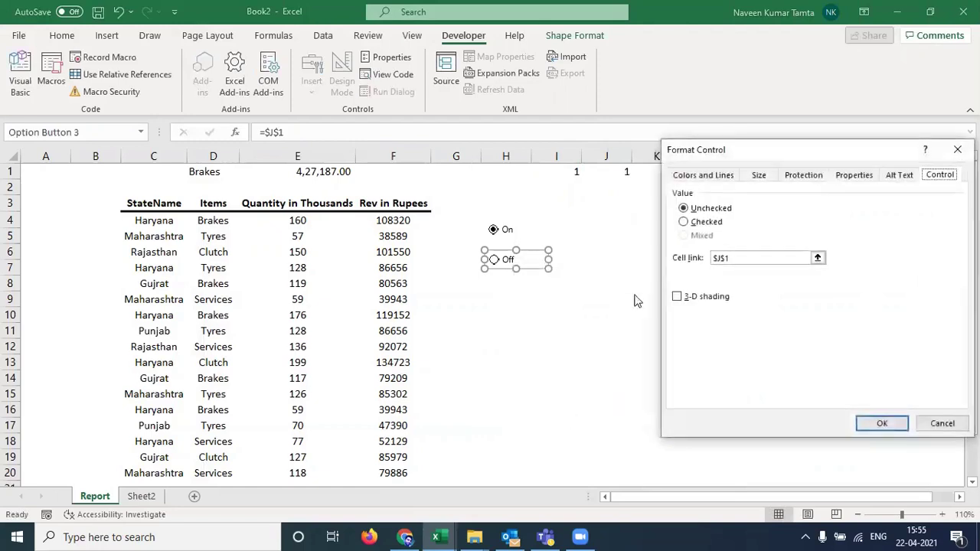
{"action": "left_click", "coordinate": [684, 221]}
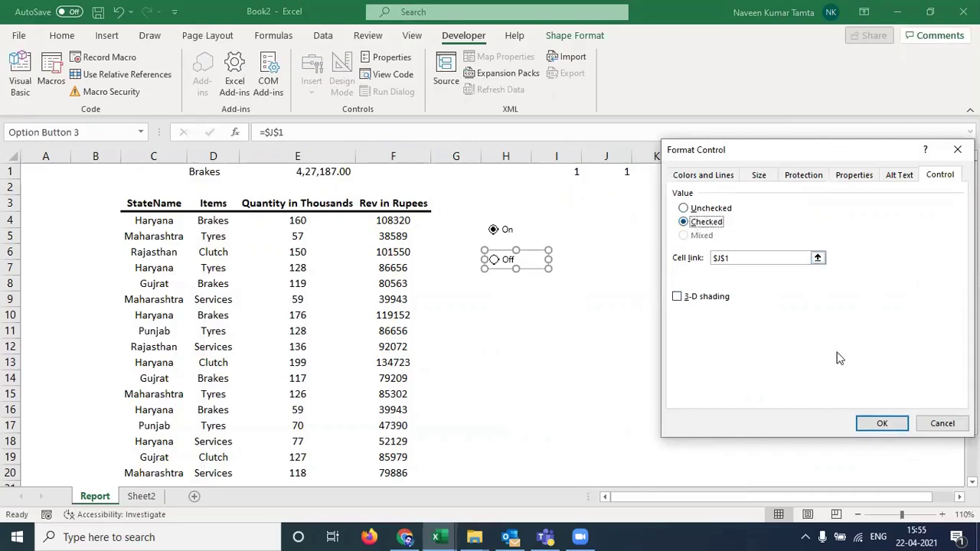
{"action": "left_click", "coordinate": [877, 424]}
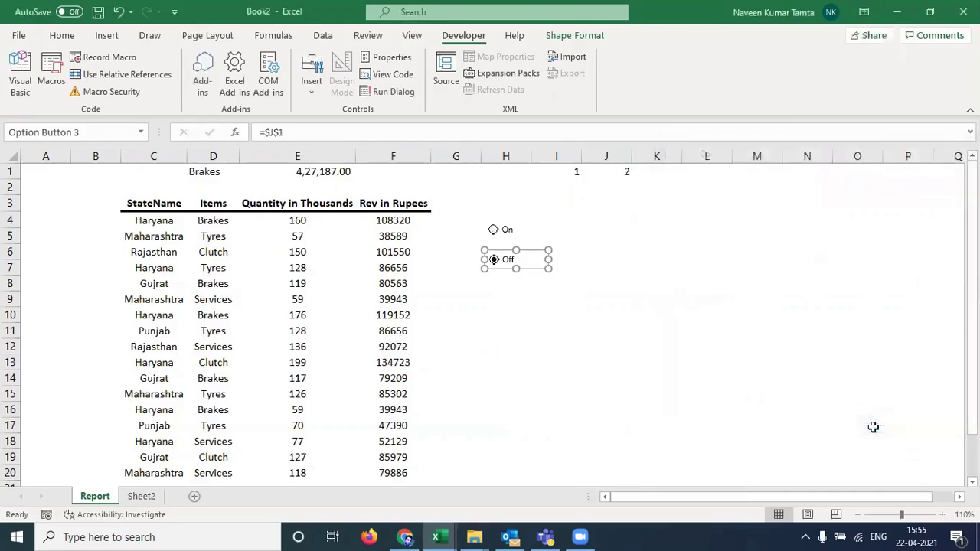
Step: Switch between the On and Off option buttons to check how linked cells I1 and J1 respond
{"action": "left_click", "coordinate": [572, 227]}
{"action": "left_click", "coordinate": [494, 229]}
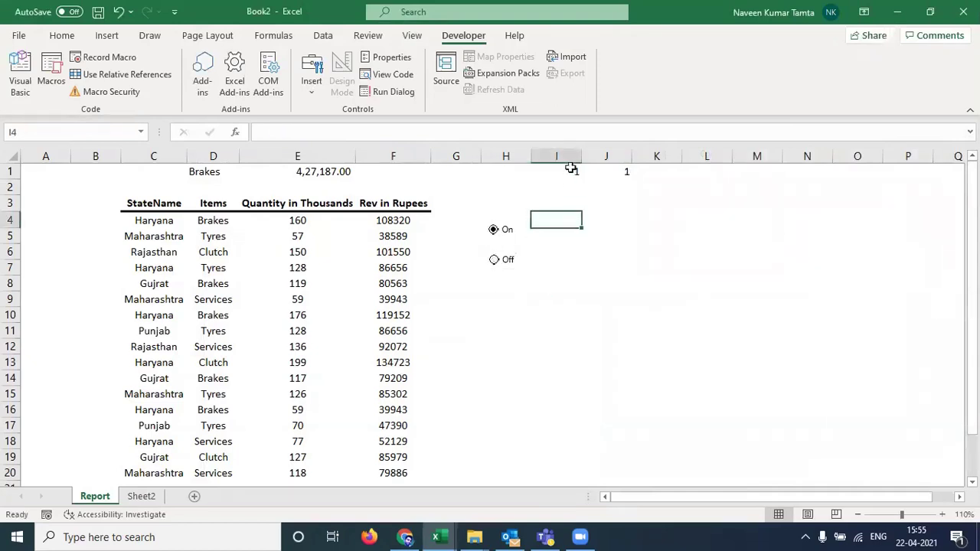
{"action": "left_click", "coordinate": [495, 260]}
{"action": "left_click", "coordinate": [493, 232]}
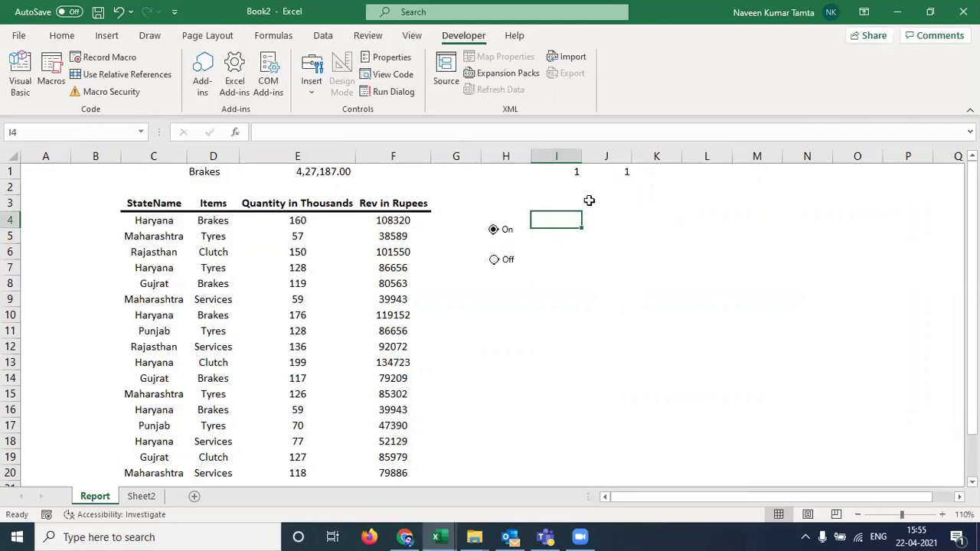
Step: Enter =+IF(J1<>1, "Off", "On") in K1 and test it by switching the option buttons from Off to On
{"action": "left_click", "coordinate": [659, 171]}
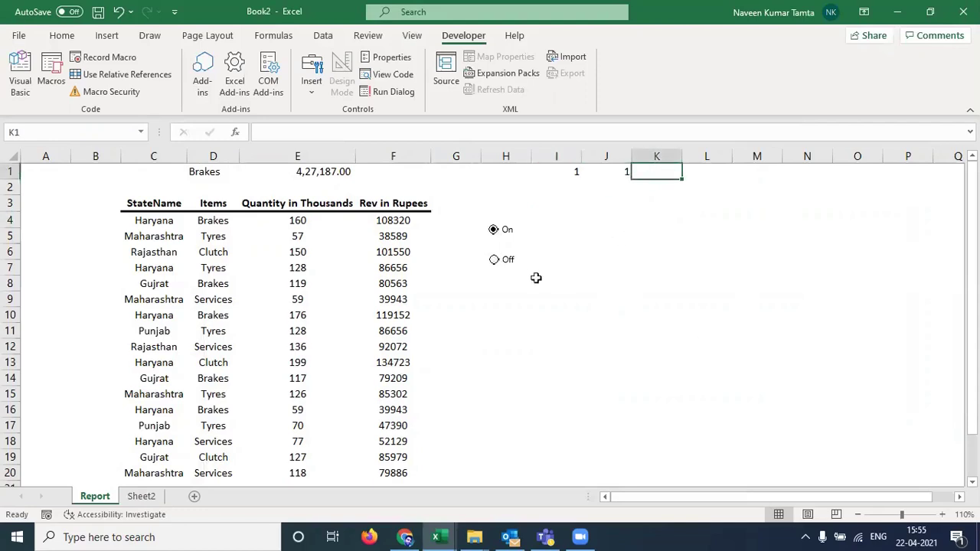
{"action": "left_click", "coordinate": [494, 262]}
{"action": "type", "text": "+IF("}
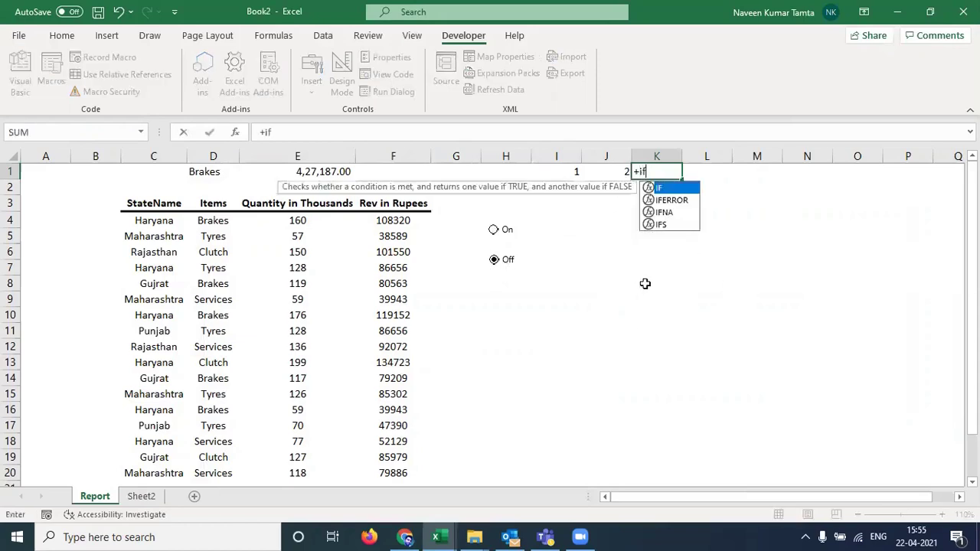
{"action": "key", "text": "Left"}
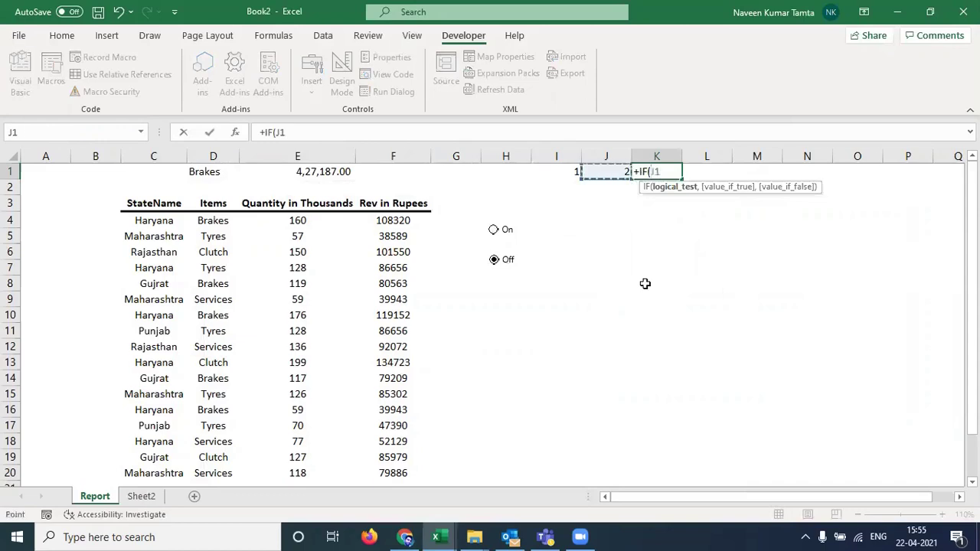
{"action": "type", "text": "="}
{"action": "type", "text": "1"}
{"action": "key", "text": "BackSpace"}
{"action": "key", "text": "BackSpace"}
{"action": "type", "text": "<>1,"}
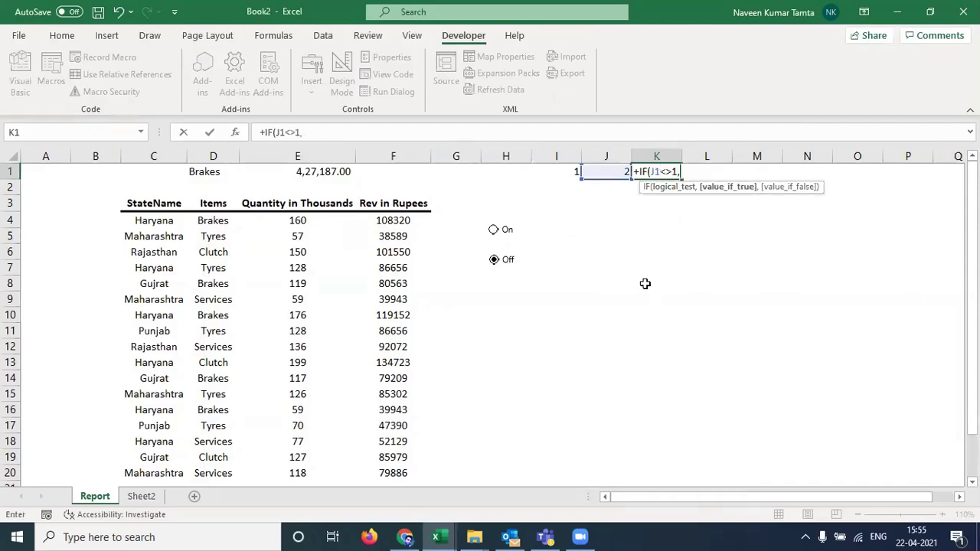
{"action": "type", "text": " \"Off\","}
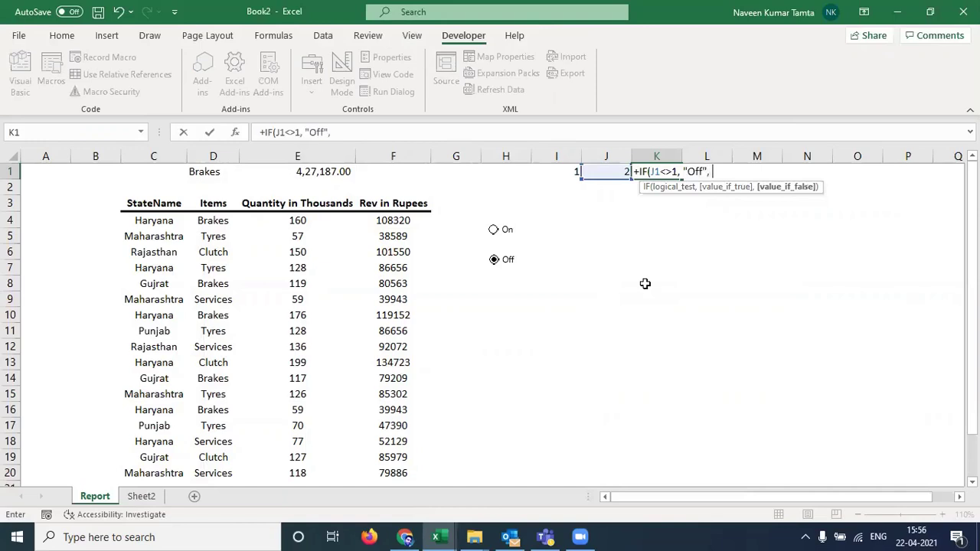
{"action": "type", "text": " \"On\")"}
{"action": "key", "text": "Return"}
{"action": "key", "text": "Up"}
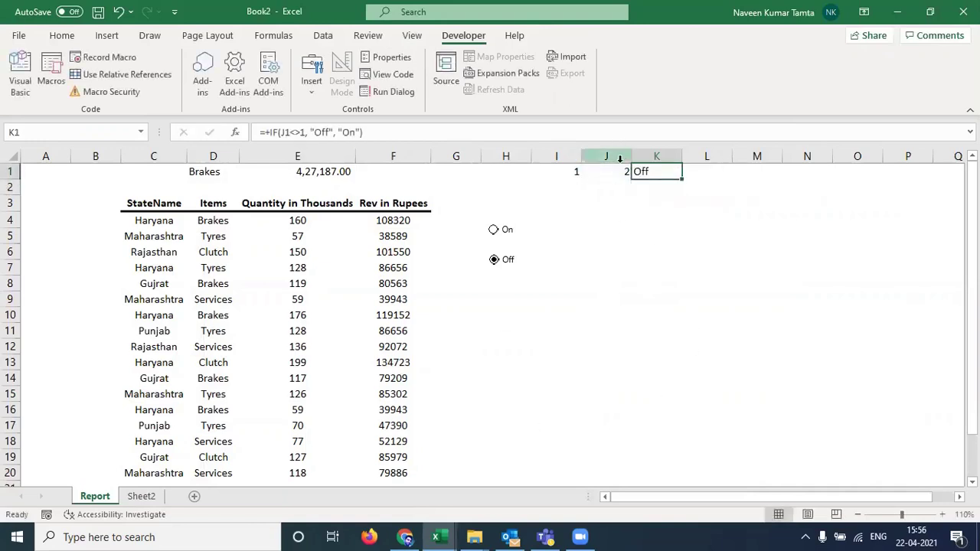
{"action": "left_click", "coordinate": [494, 232]}
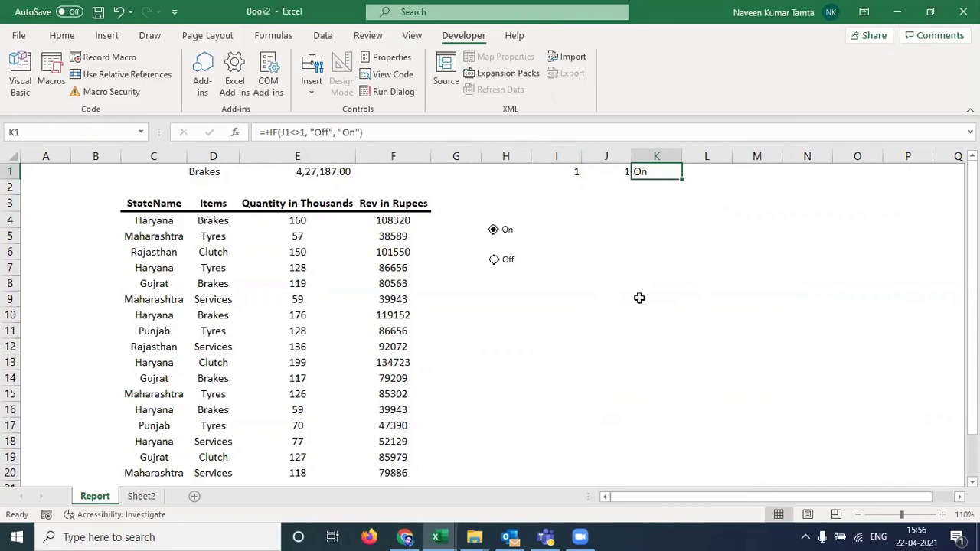
Step: Select the whole data table with its headers, C3:F20
{"action": "key", "text": "Left"}
{"action": "key", "text": "Left"}
{"action": "key", "text": "Right"}
{"action": "key", "text": "Right"}
{"action": "key", "text": "Down"}
{"action": "key", "text": "Down"}
{"action": "key", "text": "Down"}
{"action": "key", "text": "Down"}
{"action": "key", "text": "Left"}
{"action": "key", "text": "Left"}
{"action": "key", "text": "Left"}
{"action": "key", "text": "Left"}
{"action": "key", "text": "Up"}
{"action": "key", "text": "Up"}
{"action": "key", "text": "Left"}
{"action": "key", "text": "Left"}
{"action": "key", "text": "Left"}
{"action": "key", "text": "Left"}
{"action": "key", "text": "Down"}
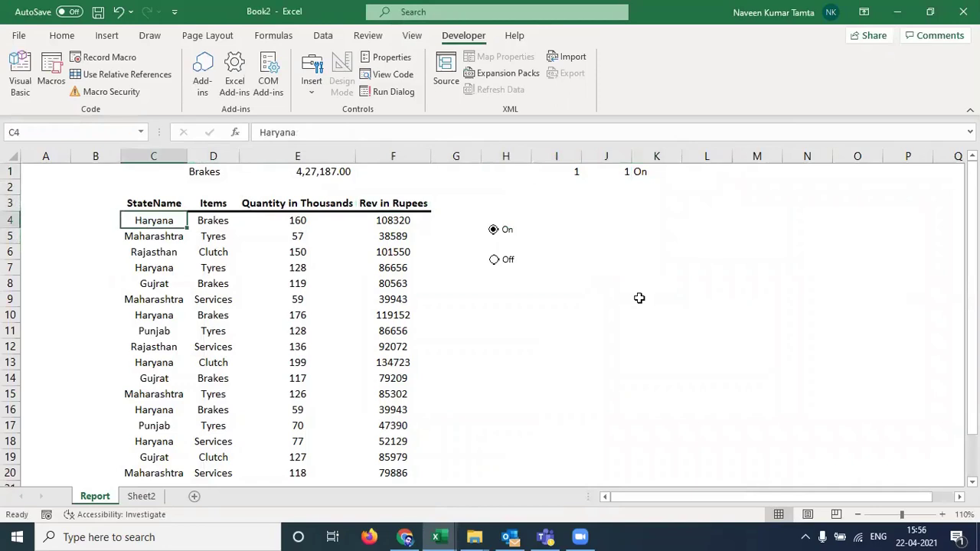
{"action": "key", "text": "Up"}
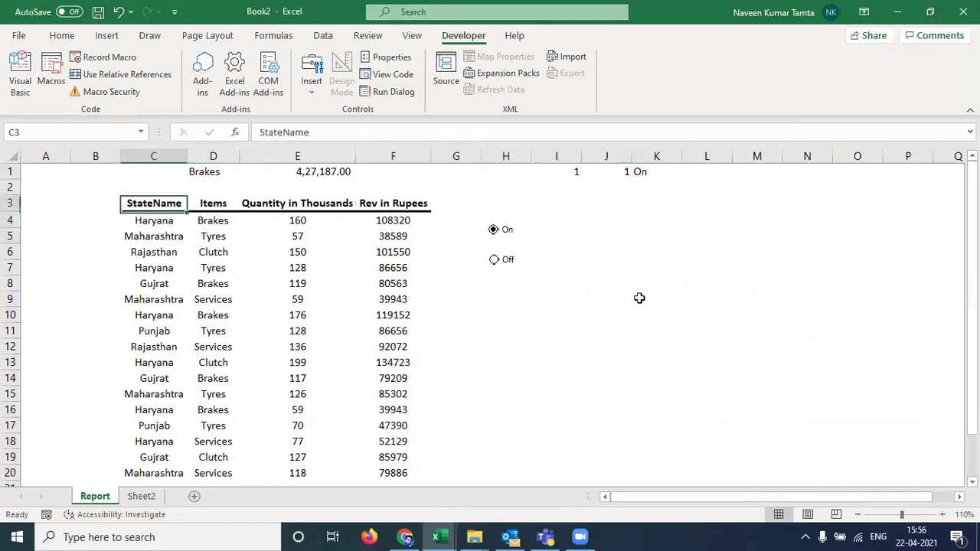
{"action": "key", "text": "ctrl+shift+Right"}
{"action": "key", "text": "ctrl+shift+Down"}
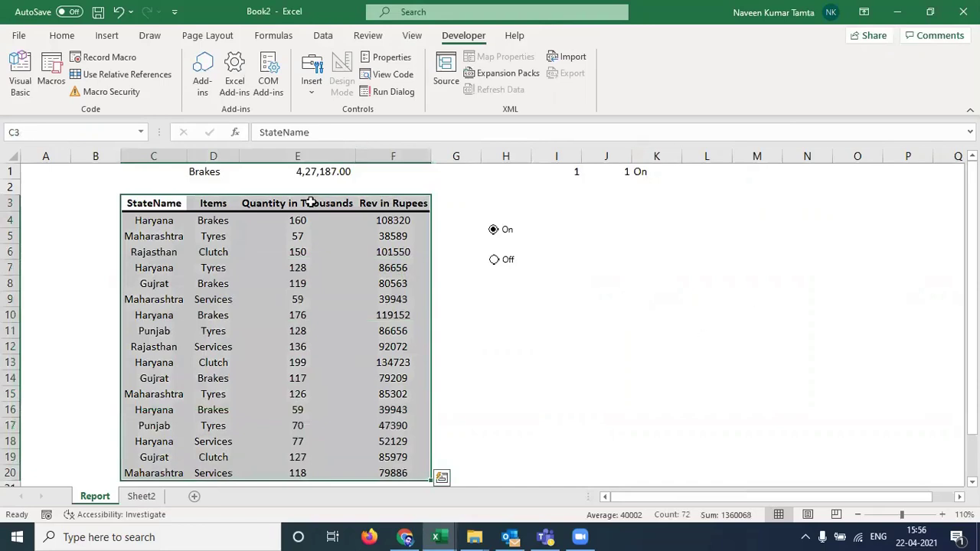
Step: Start a new conditional formatting rule for the selected table that uses a formula to determine which cells to format
{"action": "left_click", "coordinate": [67, 36]}
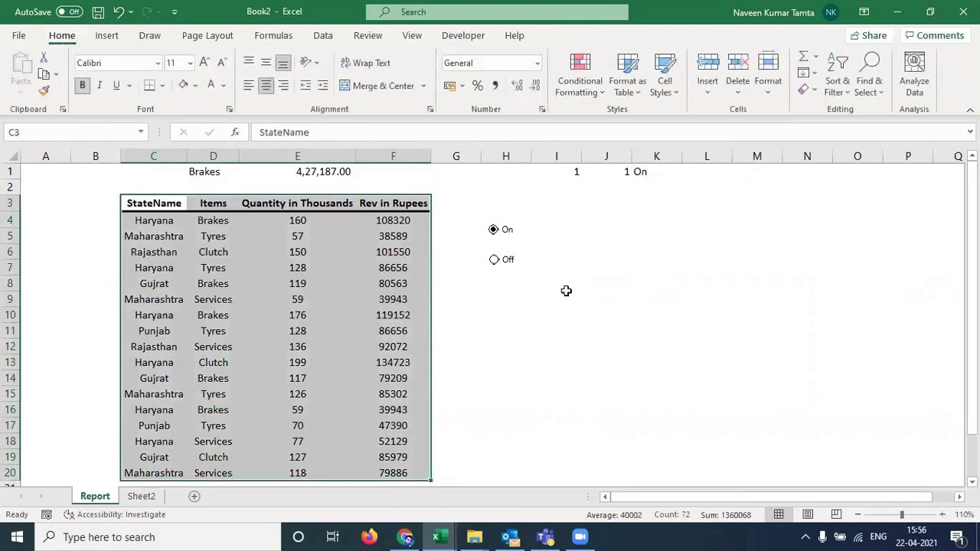
{"action": "left_click", "coordinate": [602, 90]}
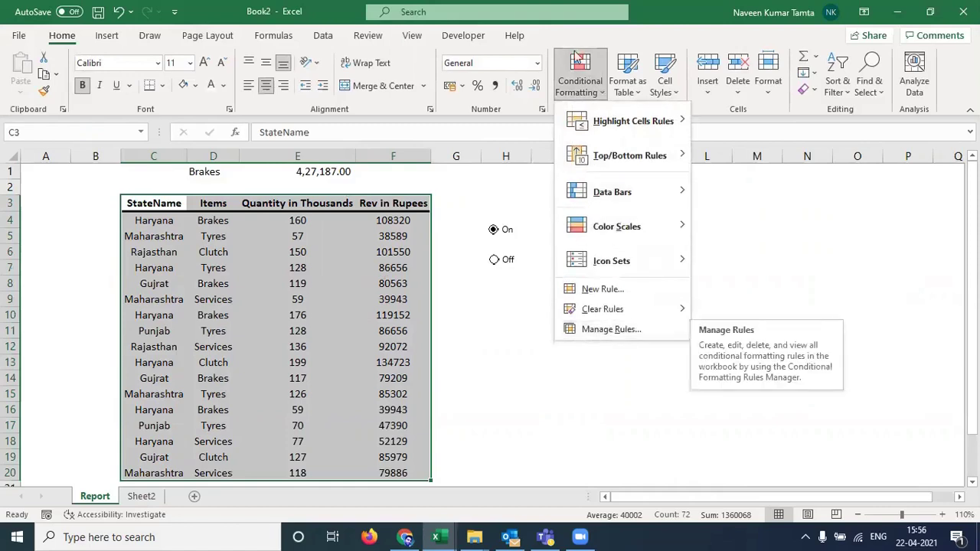
{"action": "left_click", "coordinate": [605, 329]}
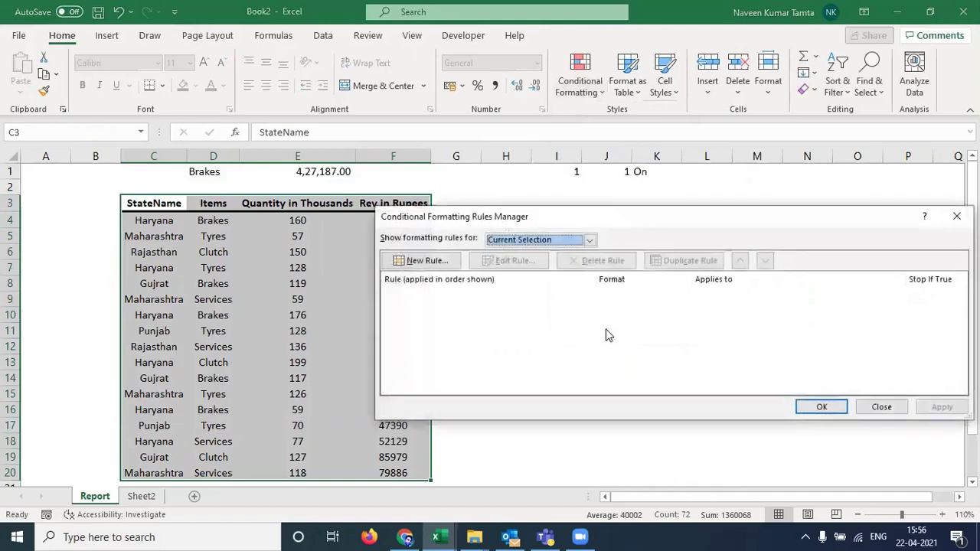
{"action": "left_click", "coordinate": [427, 262]}
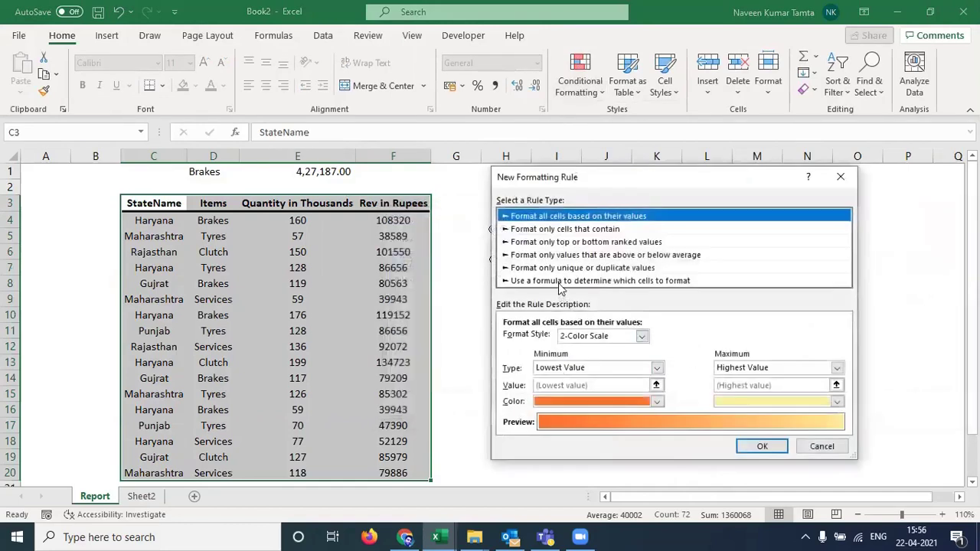
{"action": "left_click", "coordinate": [649, 282]}
{"action": "left_click_drag", "start_coordinate": [660, 178], "coordinate": [661, 63]}
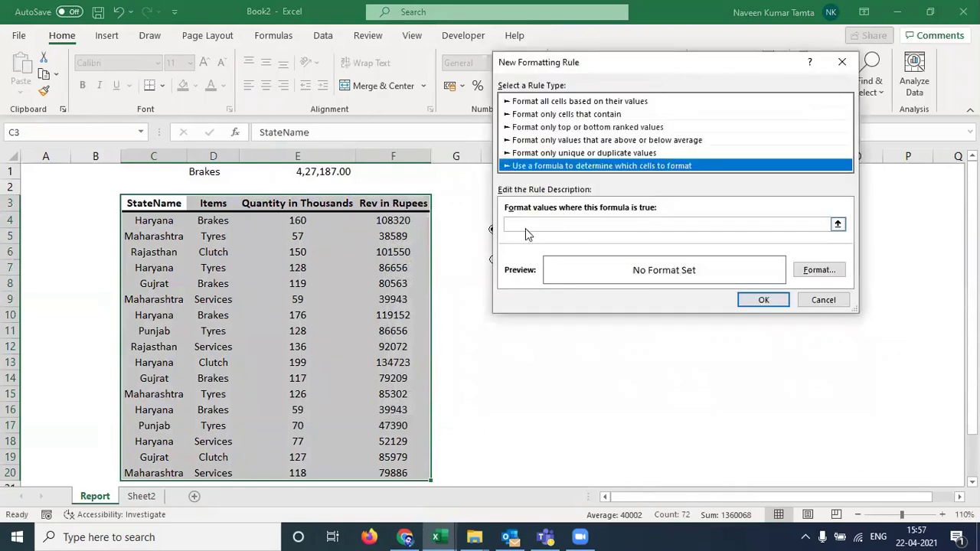
Step: Begin the rule formula with an AND whose first condition is $D3=$D$1, matching each row's item to the chosen item
{"action": "left_click", "coordinate": [526, 321]}
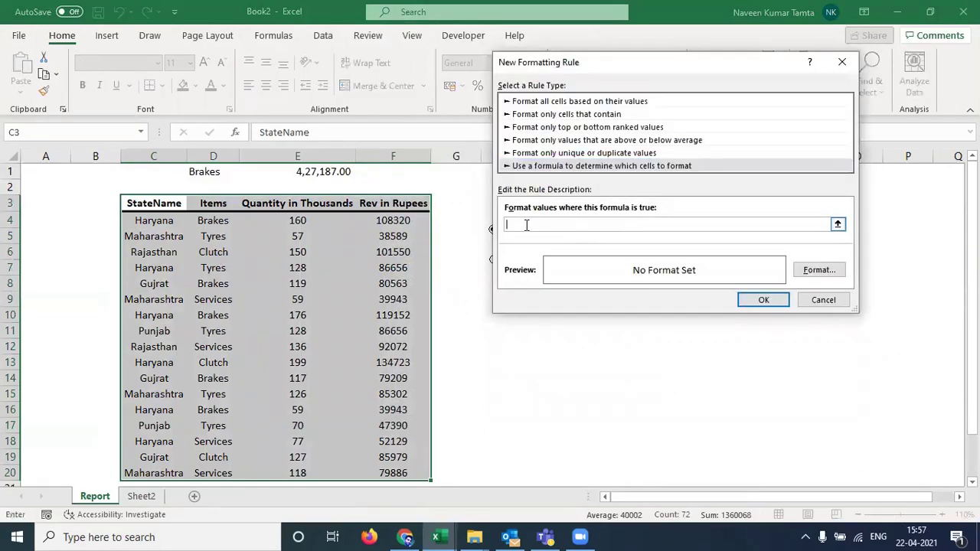
{"action": "type", "text": "="}
{"action": "type", "text": "AND("}
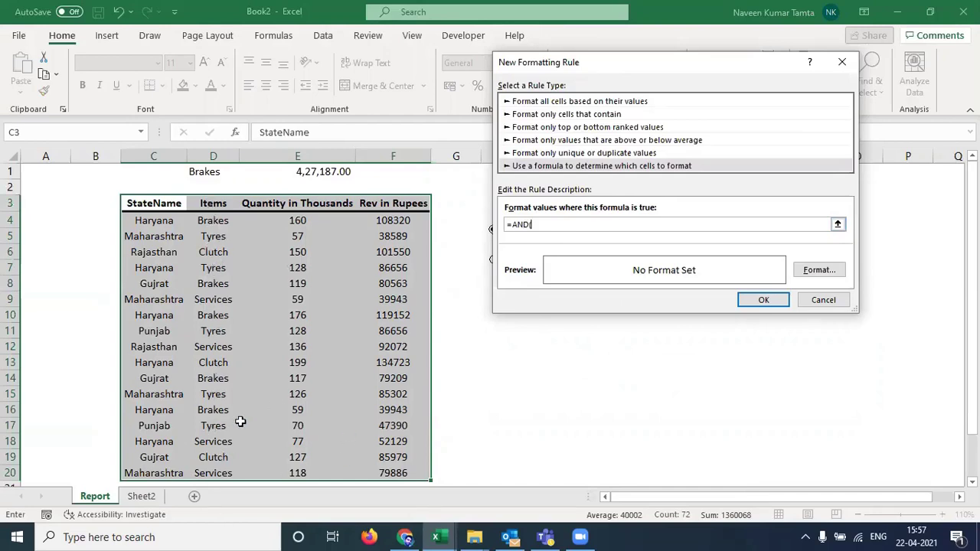
{"action": "left_click", "coordinate": [212, 203]}
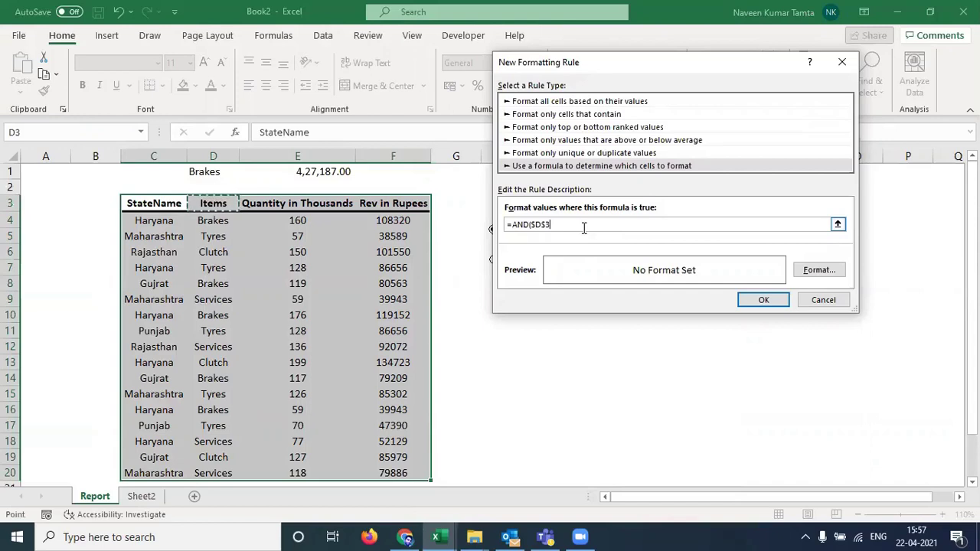
{"action": "key", "text": "F4"}
{"action": "key", "text": "F4"}
{"action": "key", "text": "F4"}
{"action": "key", "text": "F4"}
{"action": "key", "text": "F4"}
{"action": "key", "text": "F4"}
{"action": "type", "text": "="}
{"action": "left_click", "coordinate": [204, 172]}
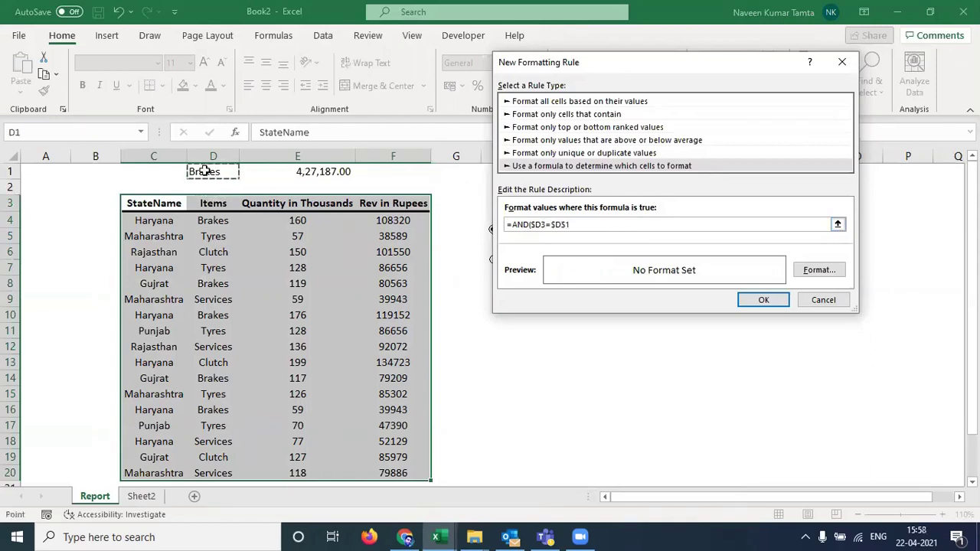
{"action": "type", "text": ","}
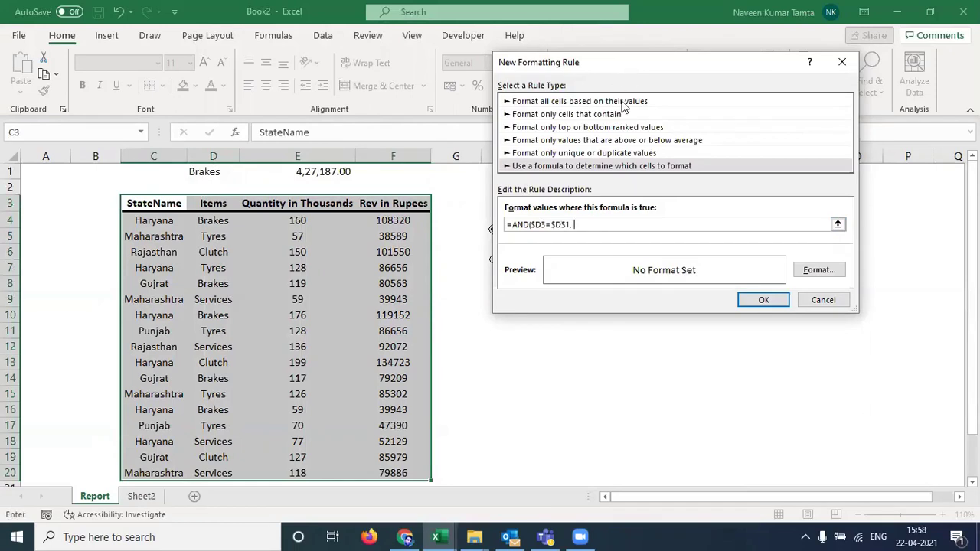
Step: Add $K$1="On" as the second AND condition and close the rule formula
{"action": "left_click_drag", "start_coordinate": [623, 61], "coordinate": [554, 234]}
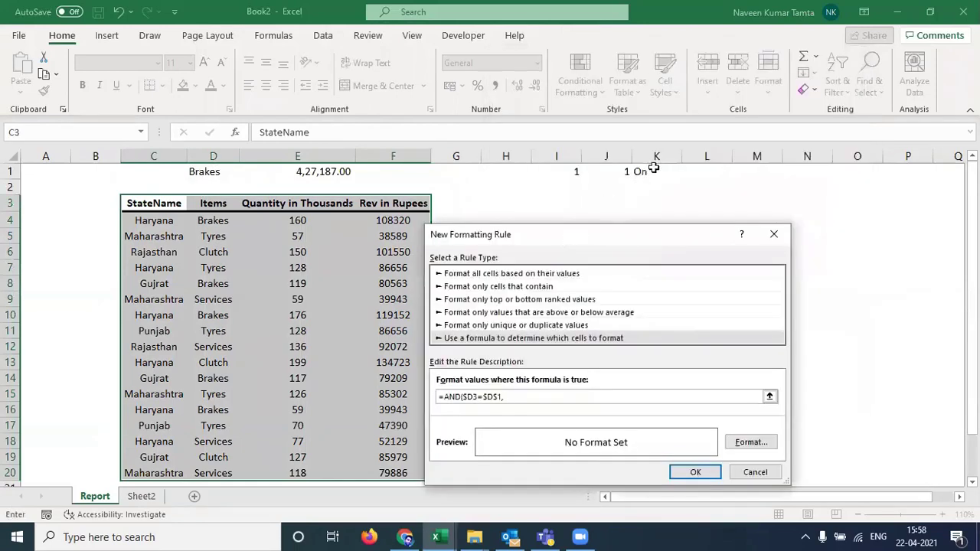
{"action": "left_click", "coordinate": [653, 170]}
{"action": "type", "text": "=\"ON\""}
{"action": "key", "text": "BackSpace"}
{"action": "type", "text": "n\""}
{"action": "left_click_drag", "start_coordinate": [633, 233], "coordinate": [730, 66]}
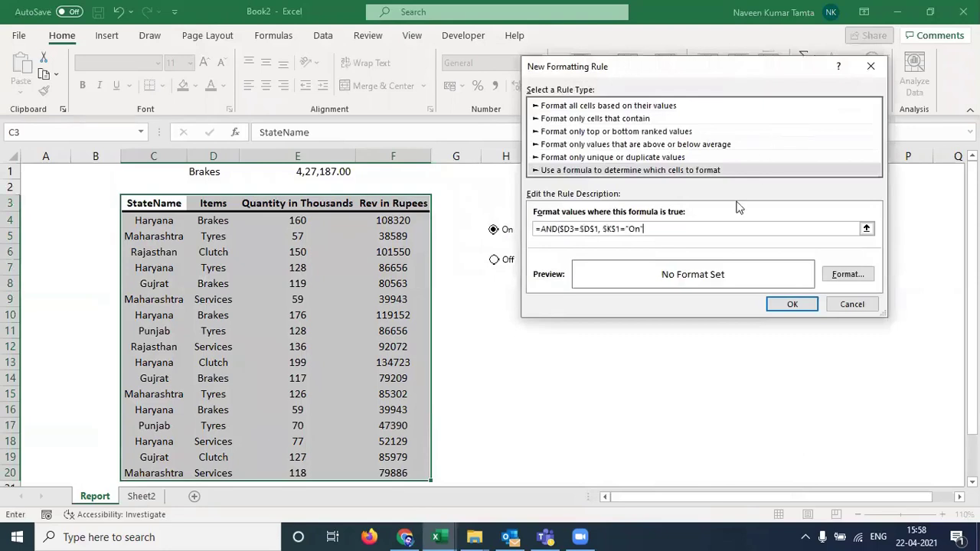
{"action": "type", "text": ")"}
Step: Set the rule's format to a light orange background fill
{"action": "left_click", "coordinate": [850, 277]}
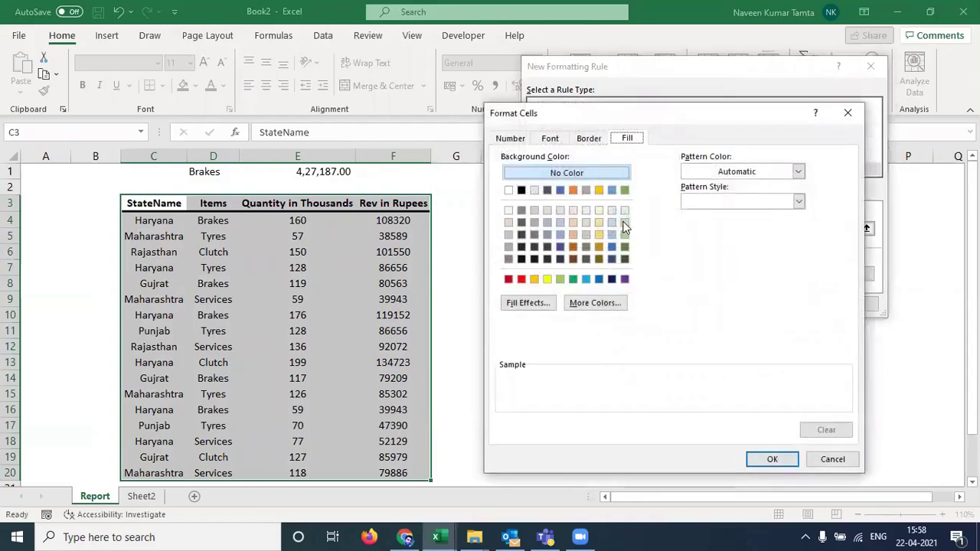
{"action": "left_click", "coordinate": [572, 234]}
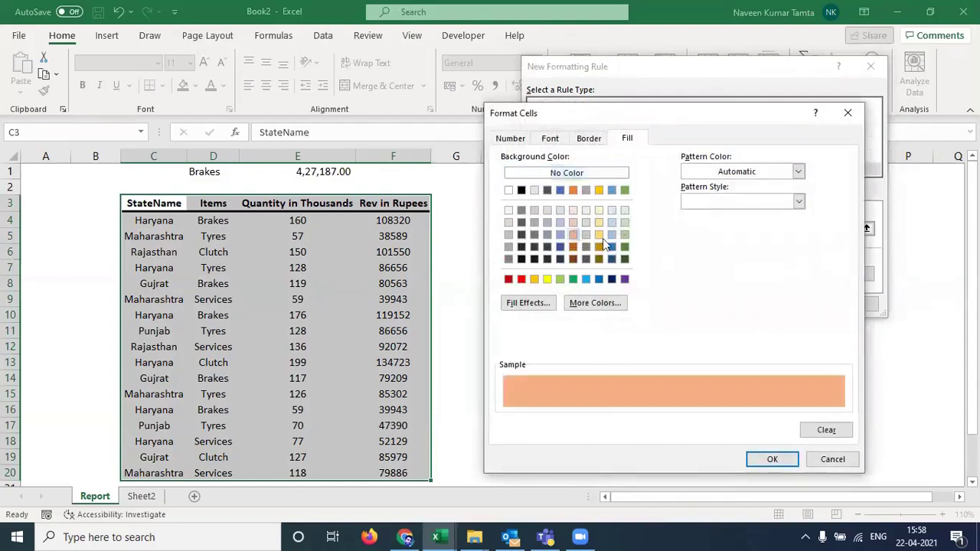
{"action": "left_click", "coordinate": [768, 459]}
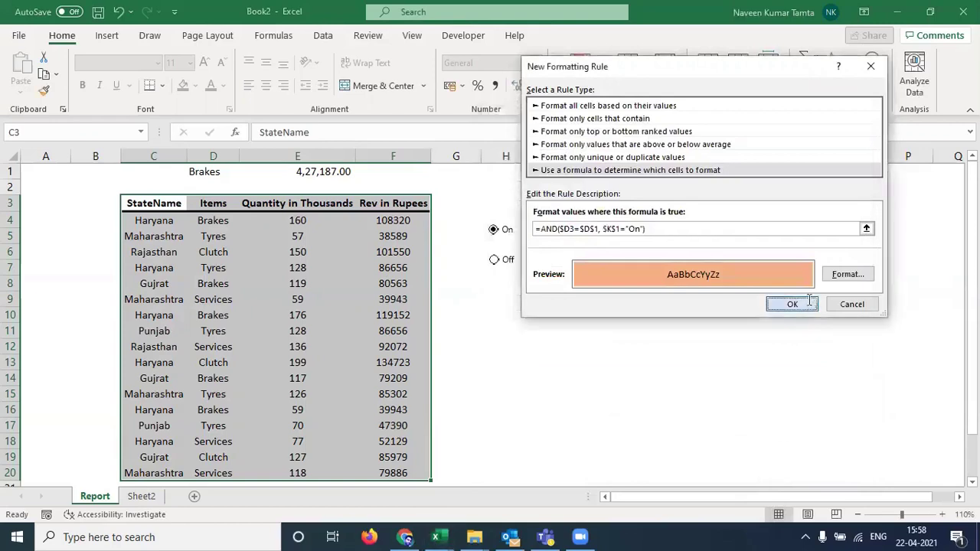
Step: Apply the new formula-based highlighting rule to the table and deselect the table
{"action": "left_click", "coordinate": [796, 303]}
{"action": "left_click", "coordinate": [820, 409]}
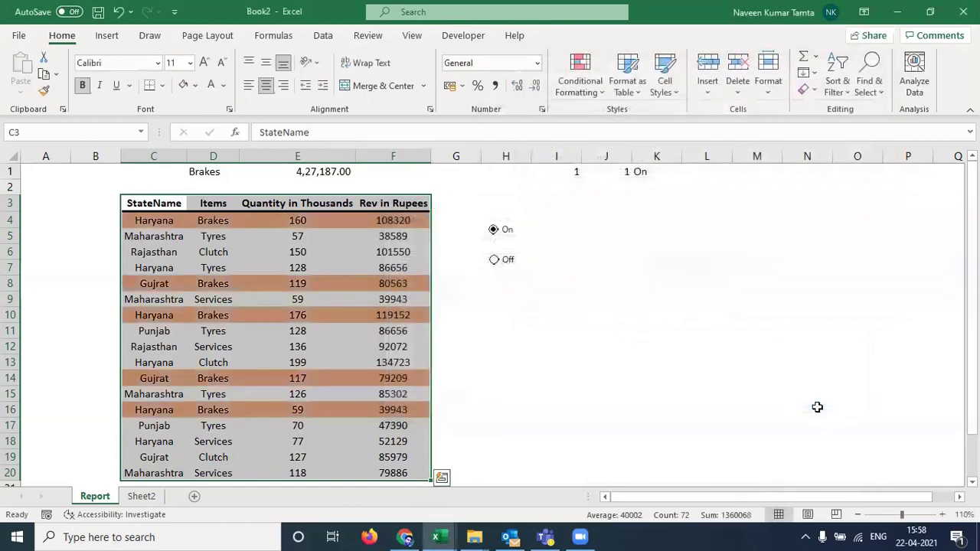
{"action": "left_click", "coordinate": [638, 316]}
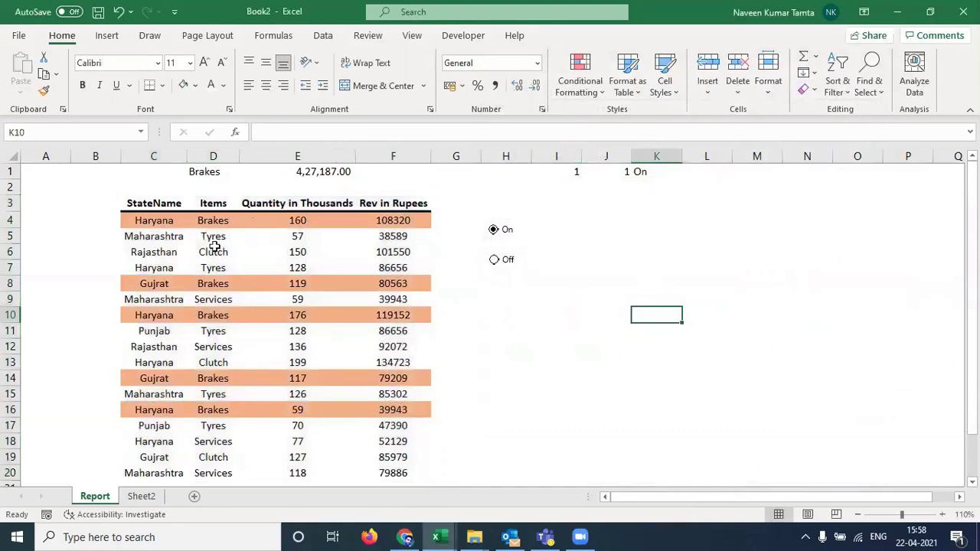
Step: Check the highlighted Brakes rows in the Items column and test the highlighting by switching it Off and back On
{"action": "left_click", "coordinate": [219, 221]}
{"action": "left_click", "coordinate": [216, 283]}
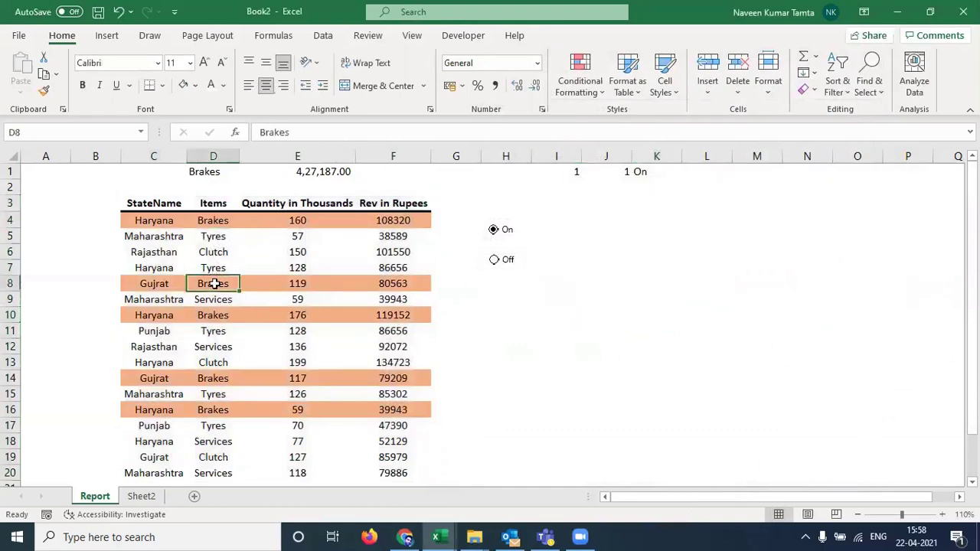
{"action": "left_click", "coordinate": [214, 314]}
{"action": "left_click", "coordinate": [218, 375]}
{"action": "left_click", "coordinate": [220, 406]}
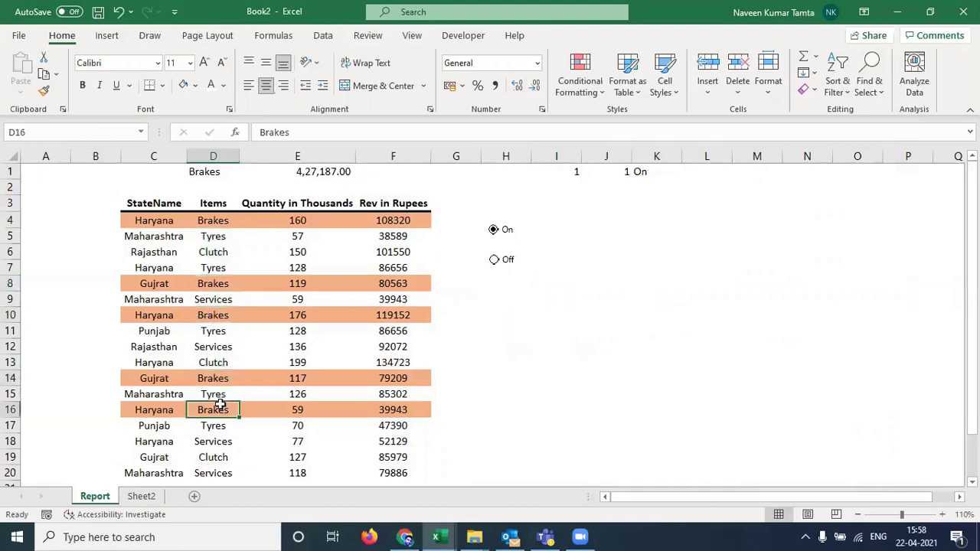
{"action": "left_click", "coordinate": [495, 261]}
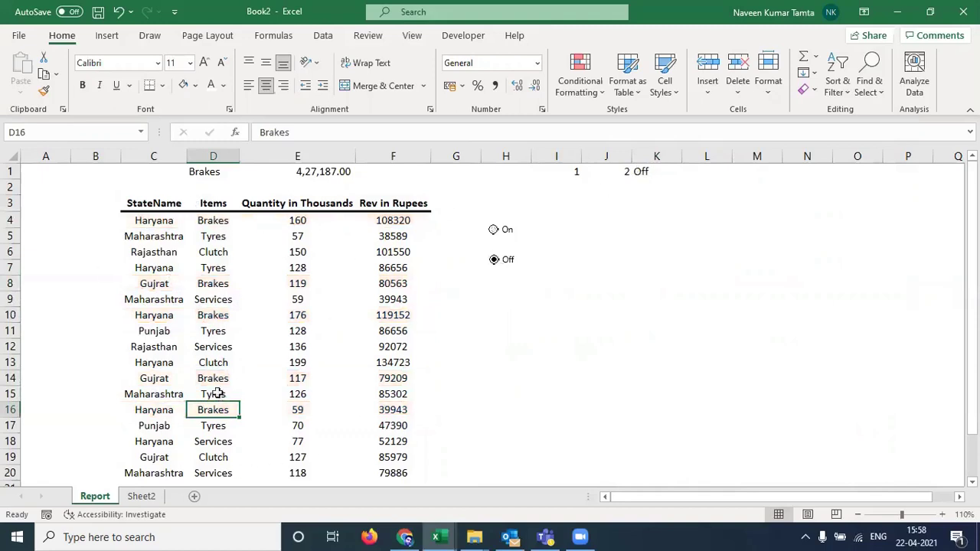
{"action": "left_click", "coordinate": [493, 231]}
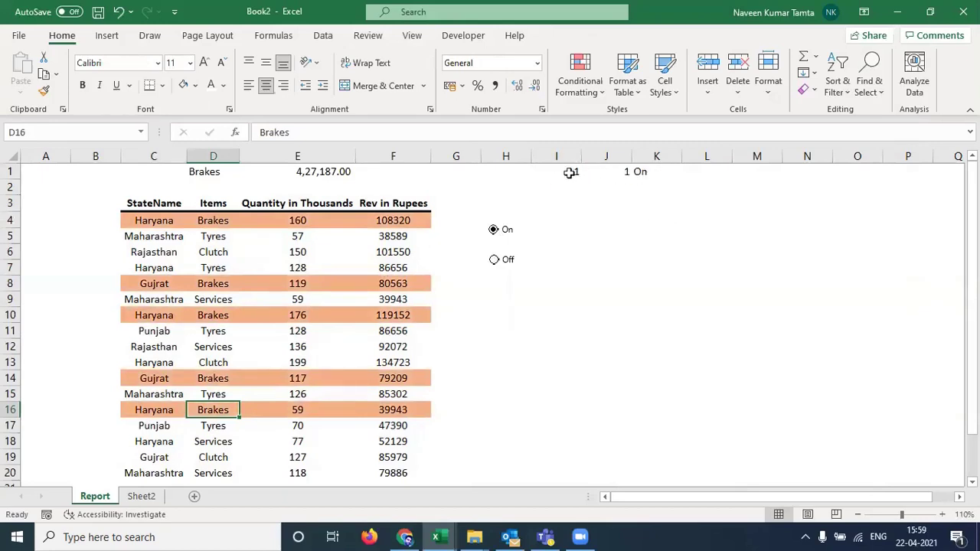
Step: Hide the helper values in I1 through K1 by giving those cells a white font colour
{"action": "left_click_drag", "start_coordinate": [562, 171], "coordinate": [704, 171]}
{"action": "left_click", "coordinate": [210, 84]}
Step: Choose Clutch from the item drop-down in D1 to test the row highlighting
{"action": "key", "text": "Left"}
{"action": "key", "text": "Left"}
{"action": "key", "text": "Left"}
{"action": "key", "text": "Left"}
{"action": "key", "text": "Left"}
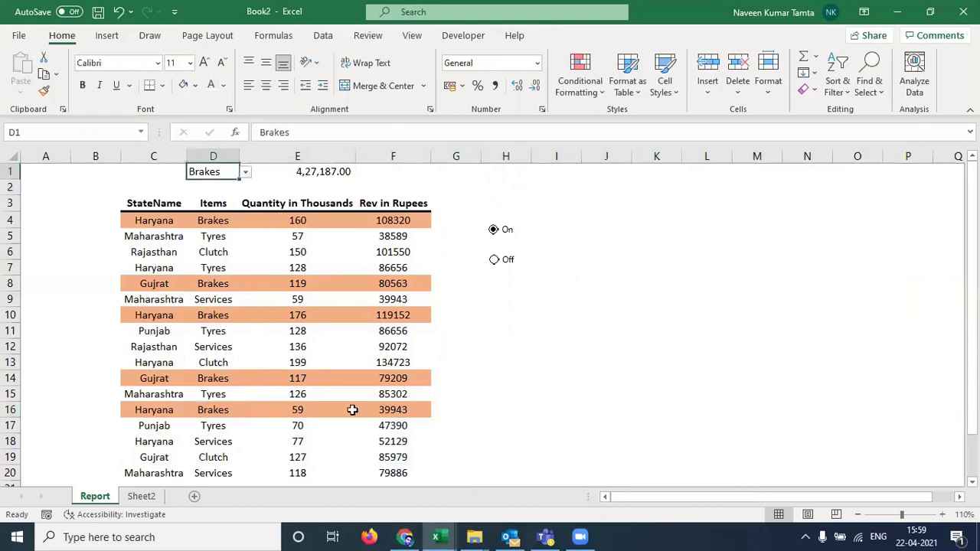
{"action": "left_click", "coordinate": [246, 172]}
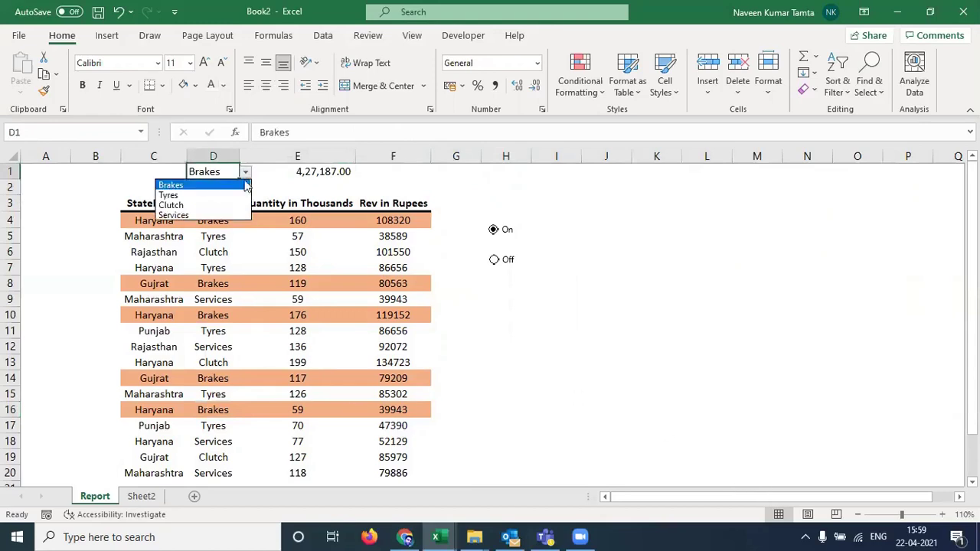
{"action": "left_click", "coordinate": [198, 203]}
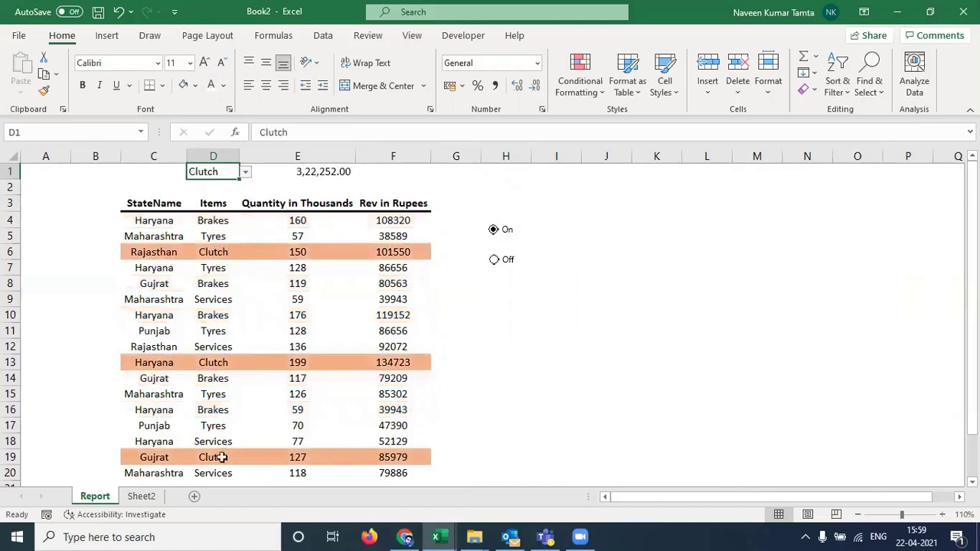
Step: Choose Services from the item drop-down in D1 and switch the row highlighting Off
{"action": "left_click", "coordinate": [246, 175]}
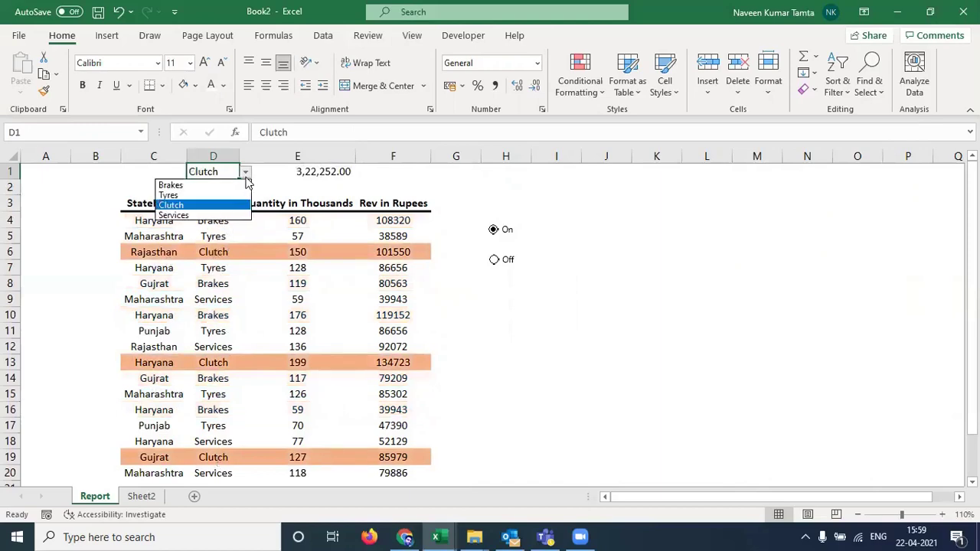
{"action": "left_click", "coordinate": [173, 215]}
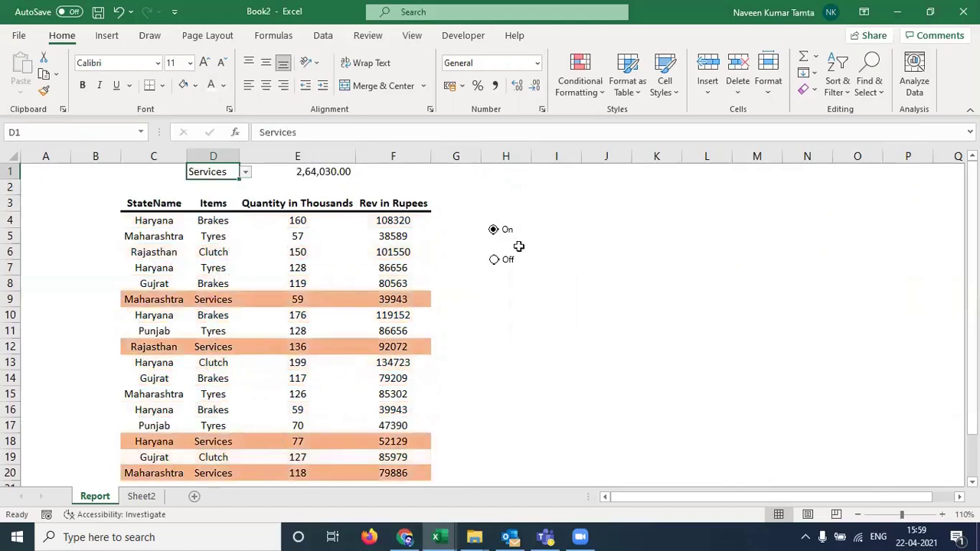
{"action": "left_click", "coordinate": [494, 261]}
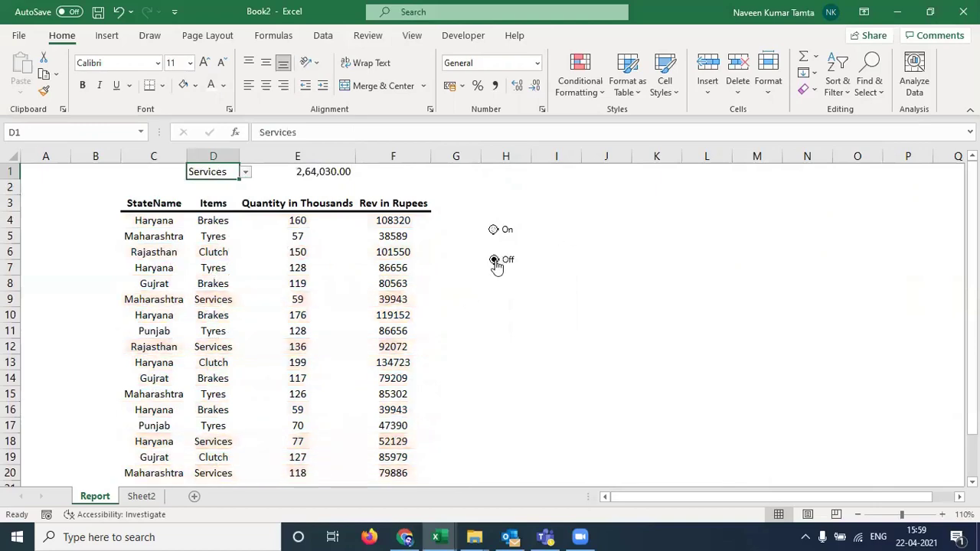